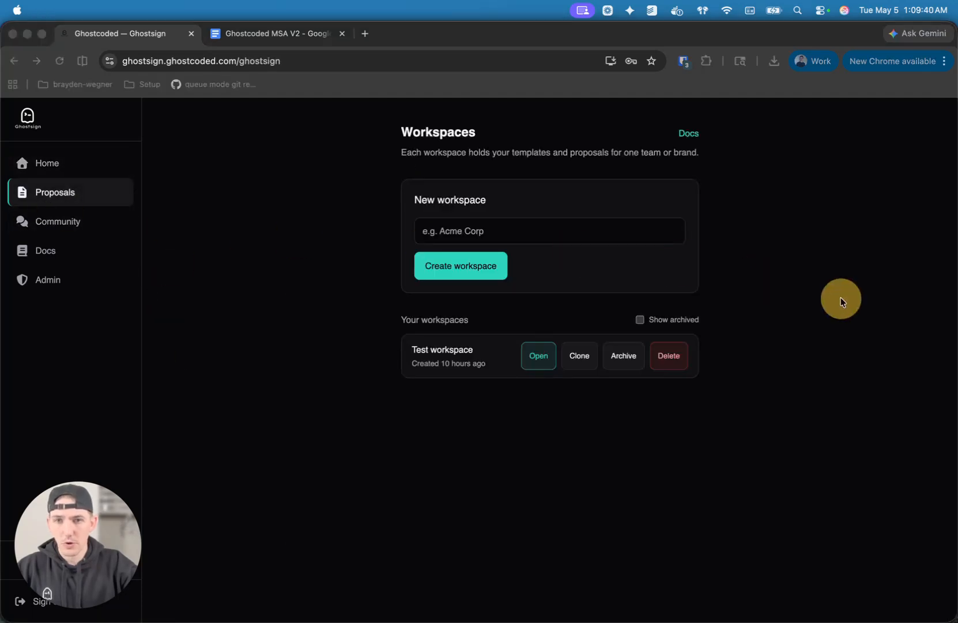
Create a new workspace named "Ghostcoded" for proposals.
{"action": "left_click", "coordinate": [87, 198]}
{"action": "left_click_drag", "start_coordinate": [124, 537], "coordinate": [932, 556]}
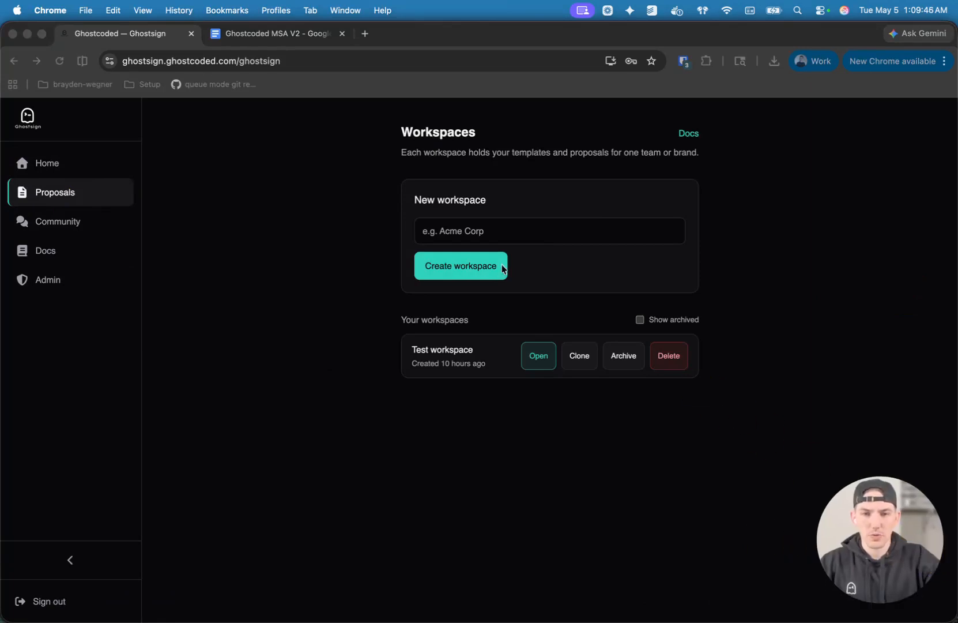
{"action": "left_click", "coordinate": [488, 269]}
{"action": "left_click", "coordinate": [460, 228]}
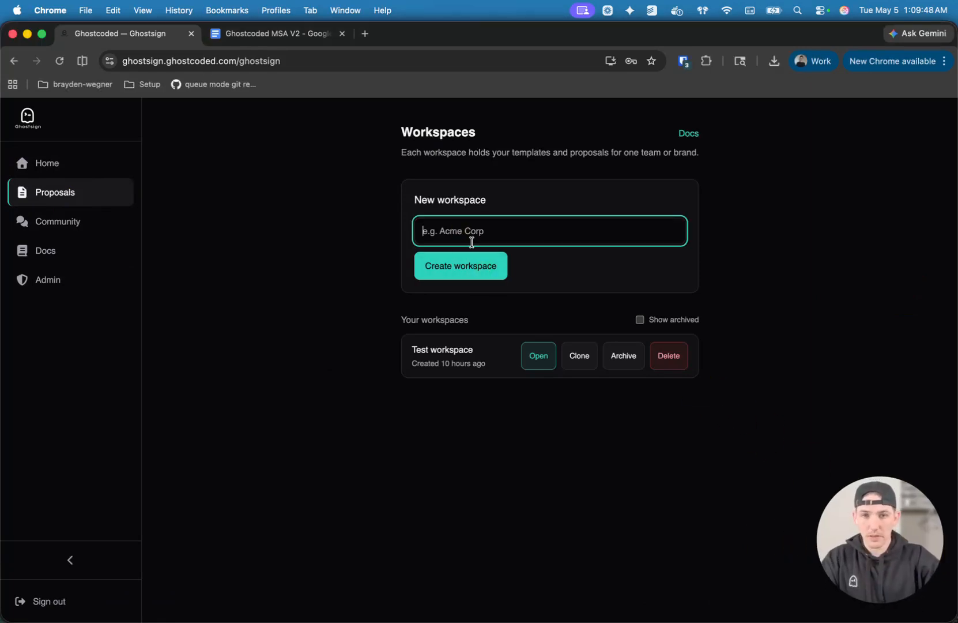
{"action": "type", "text": "Ghostcoded"}
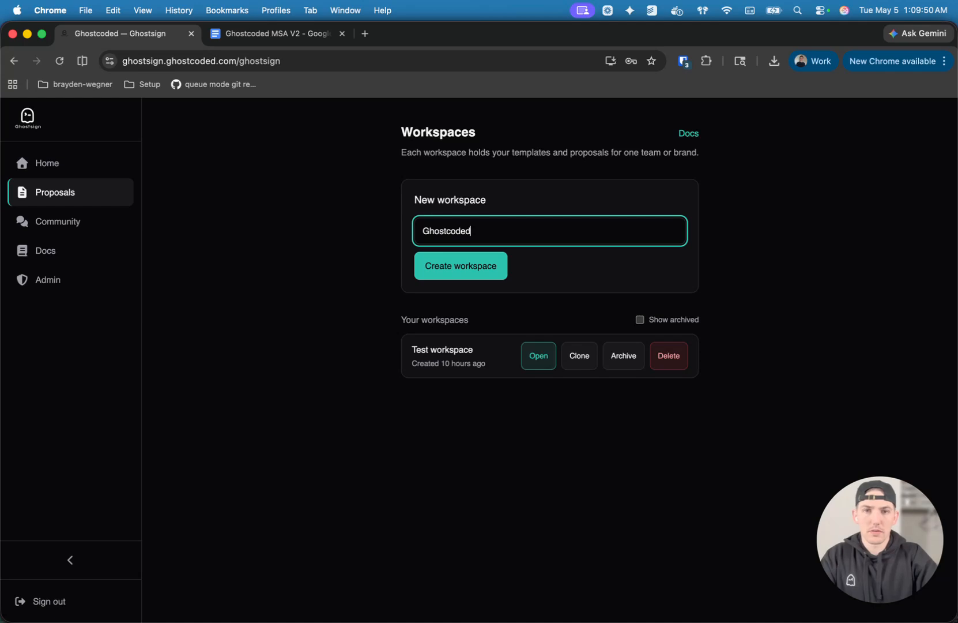
{"action": "left_click", "coordinate": [440, 269]}
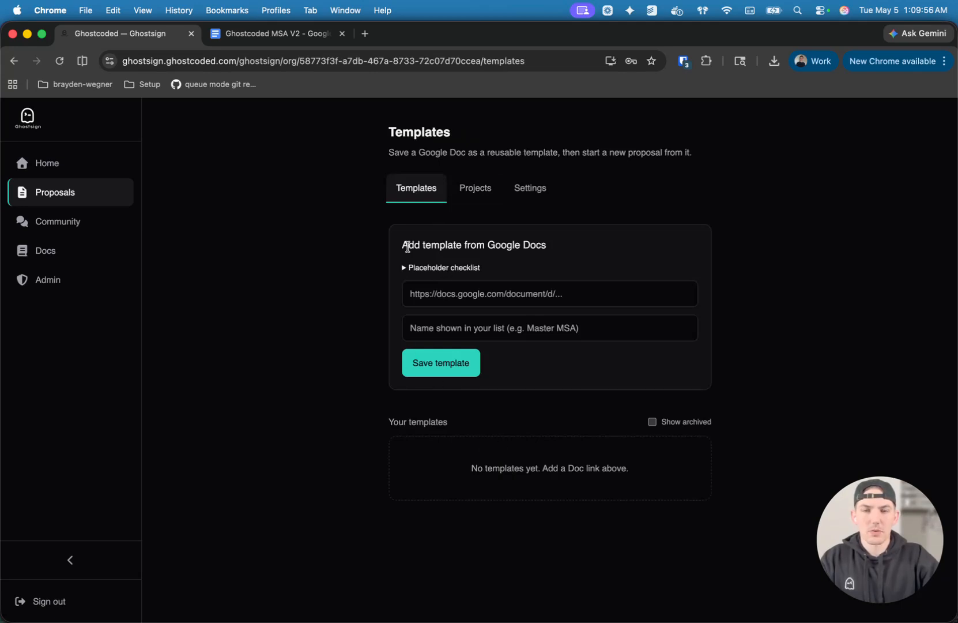
Read the placeholder checklist for adding a template from Google Docs, including the snake_case and table token rules.
{"action": "left_click_drag", "start_coordinate": [398, 245], "coordinate": [549, 248]}
{"action": "left_click", "coordinate": [617, 249]}
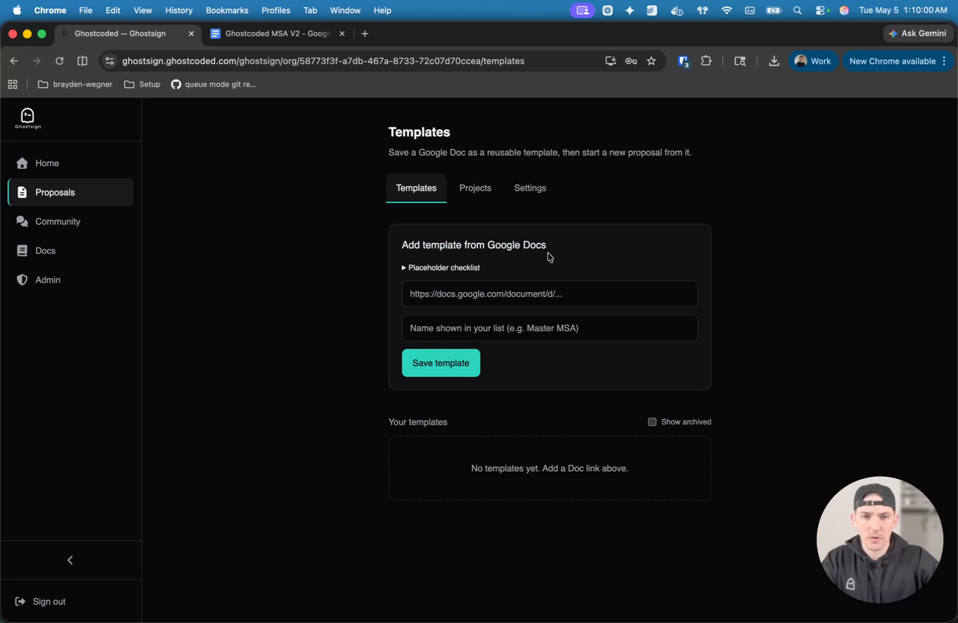
{"action": "left_click", "coordinate": [464, 269]}
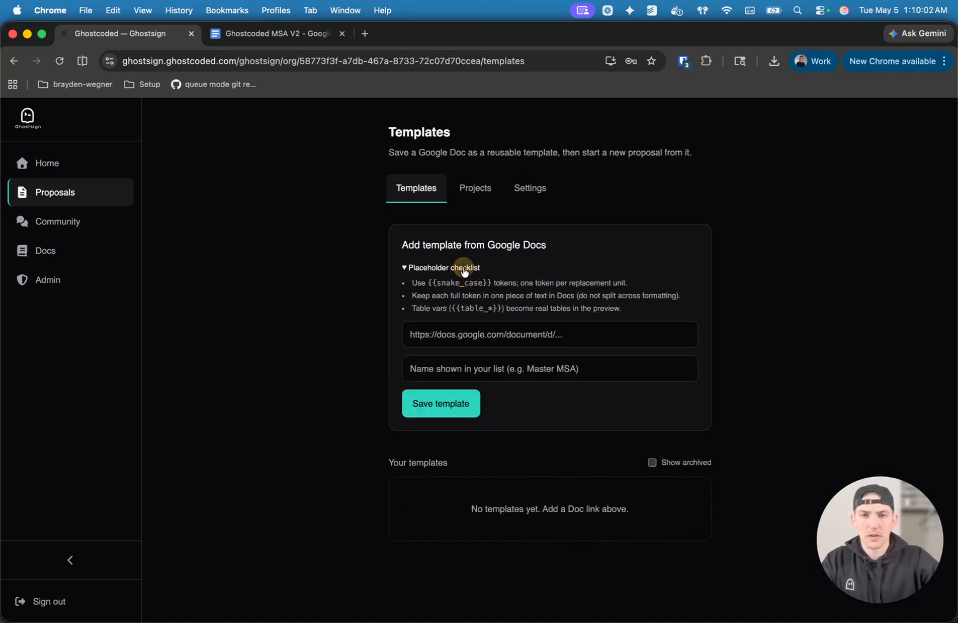
{"action": "left_click_drag", "start_coordinate": [418, 282], "coordinate": [492, 284]}
{"action": "left_click", "coordinate": [450, 285]}
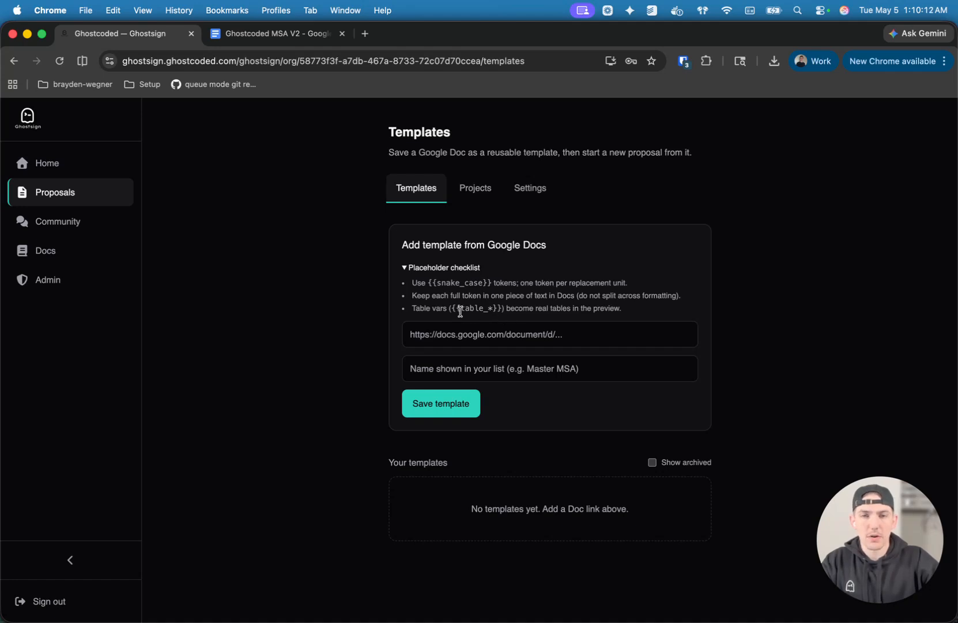
{"action": "left_click_drag", "start_coordinate": [461, 309], "coordinate": [484, 309]}
{"action": "left_click", "coordinate": [541, 306]}
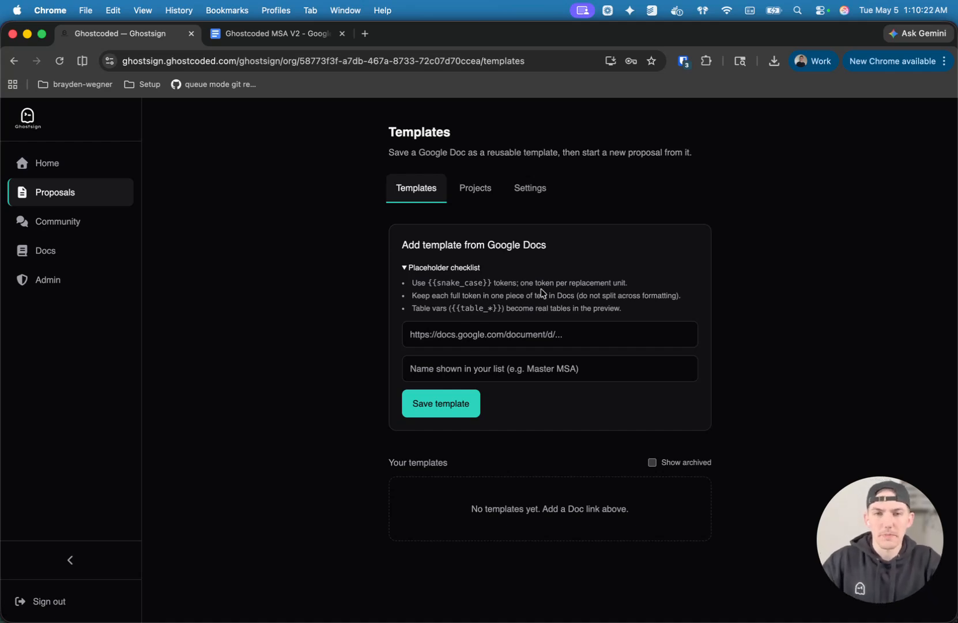
{"action": "left_click", "coordinate": [481, 270]}
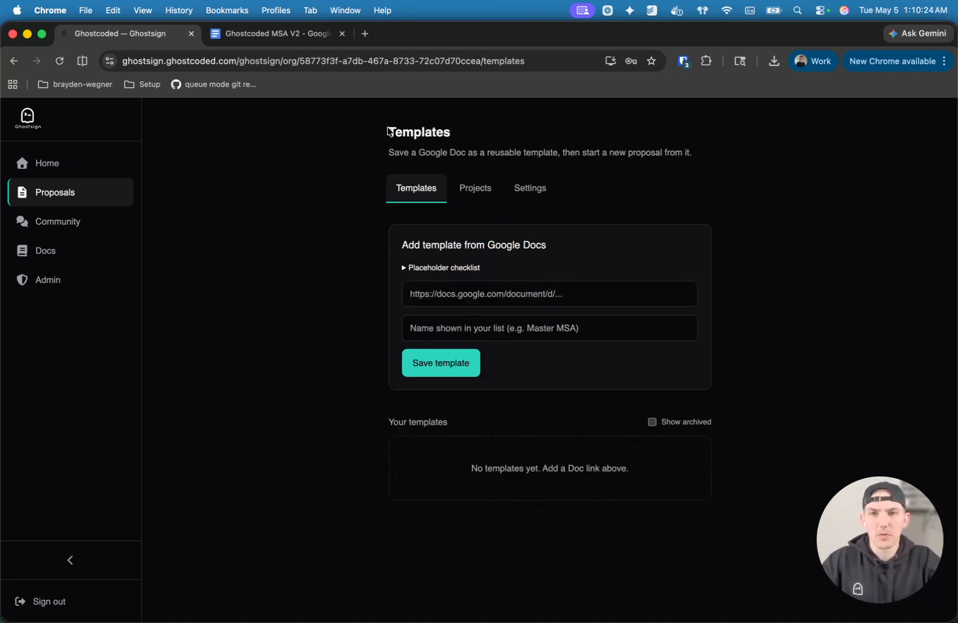
Examine the Ghostcoded MSA V2 document and its signature placeholders for the client's name and address.
{"action": "left_click", "coordinate": [295, 34]}
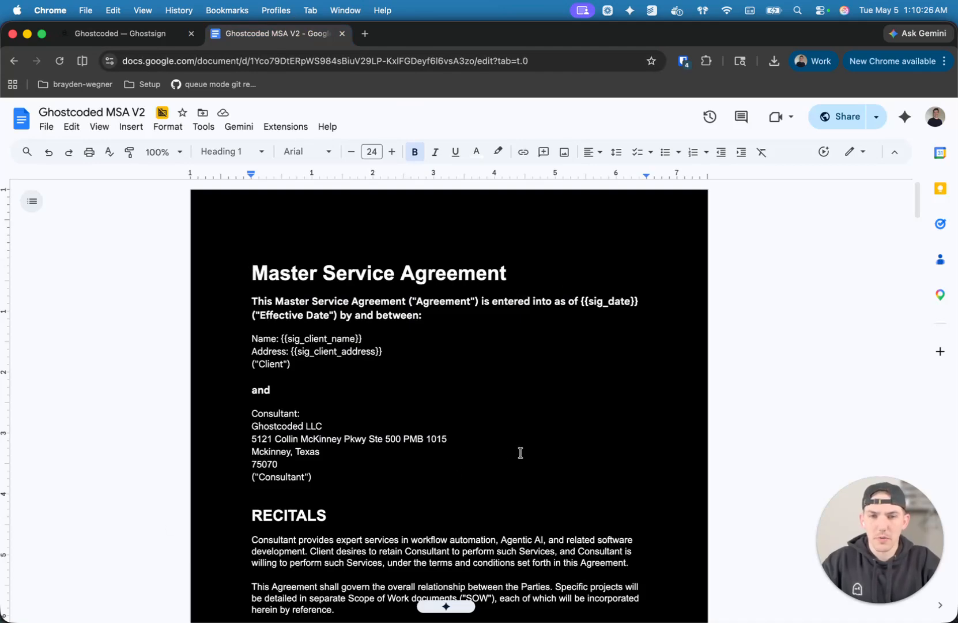
{"action": "scroll", "coordinate": [513, 395], "scroll_direction": "down", "scroll_amount": 10}
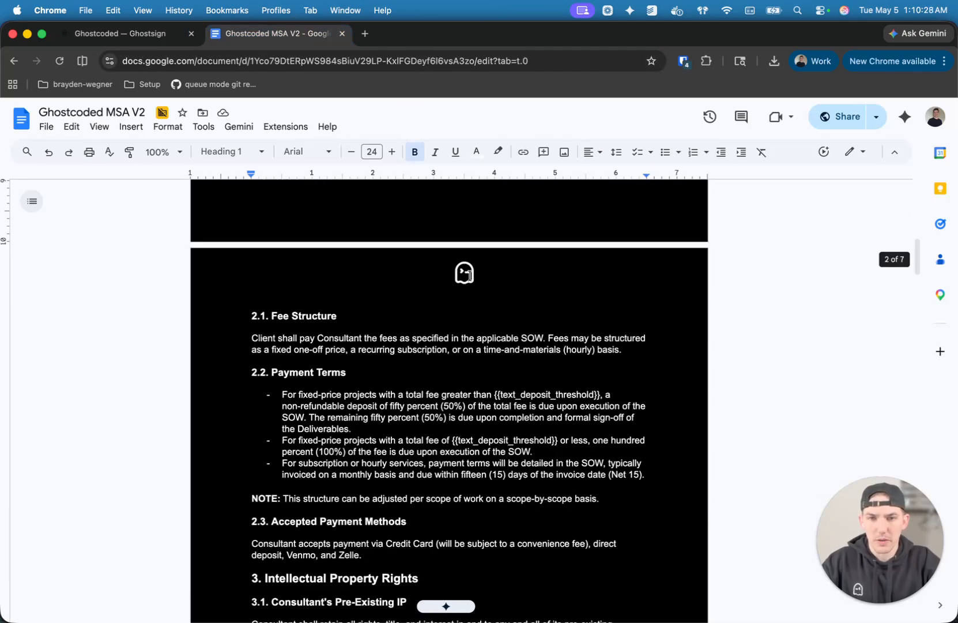
{"action": "scroll", "coordinate": [466, 274], "scroll_direction": "down", "scroll_amount": 5}
{"action": "scroll", "coordinate": [439, 392], "scroll_direction": "up", "scroll_amount": 15}
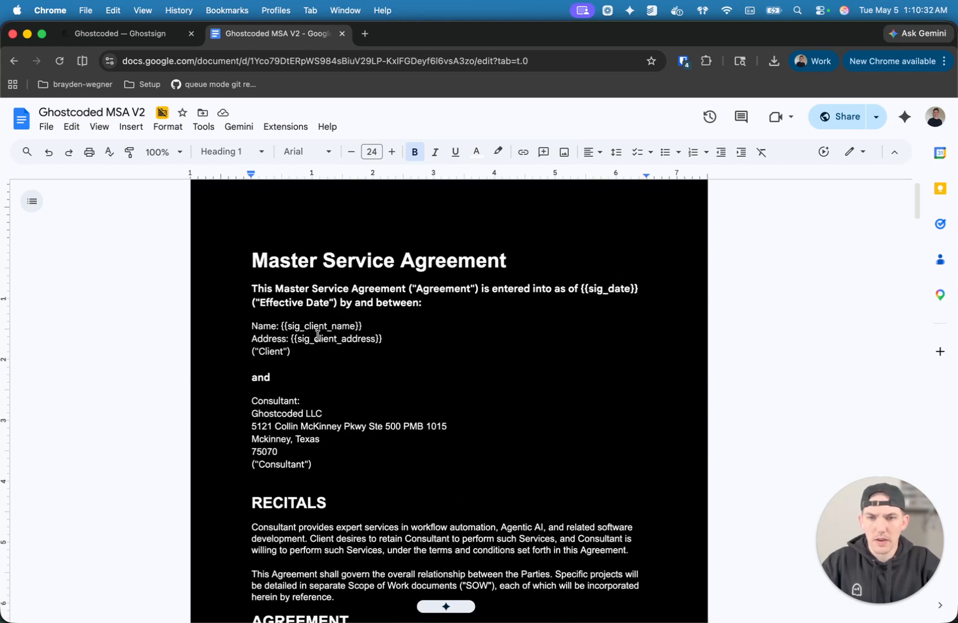
{"action": "scroll", "coordinate": [357, 456], "scroll_direction": "down", "scroll_amount": 2}
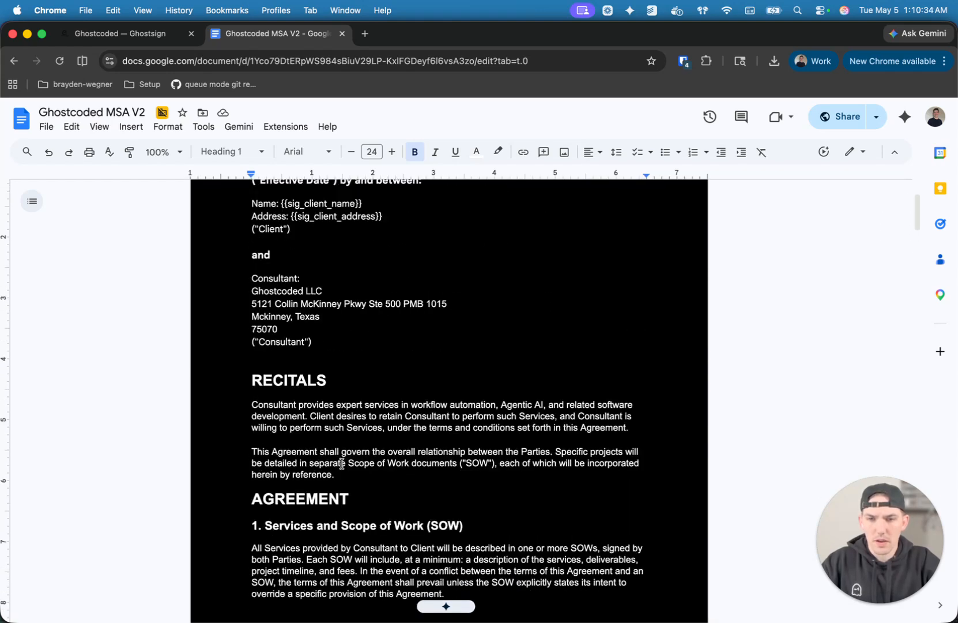
{"action": "scroll", "coordinate": [342, 496], "scroll_direction": "up", "scroll_amount": 3}
{"action": "left_click", "coordinate": [372, 343]}
{"action": "left_click_drag", "start_coordinate": [372, 343], "coordinate": [280, 341]}
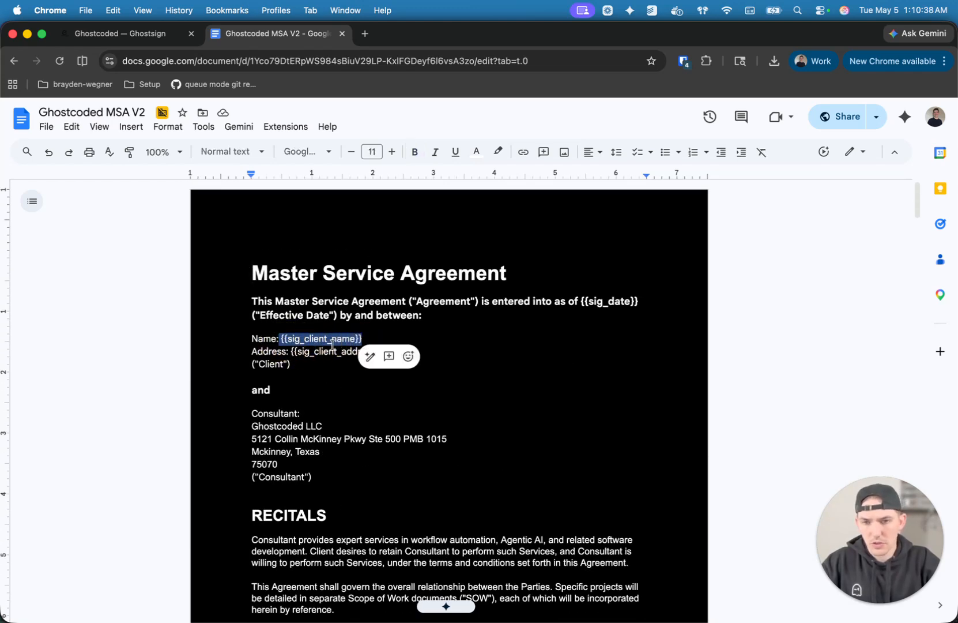
{"action": "left_click", "coordinate": [332, 344]}
{"action": "left_click", "coordinate": [291, 340]}
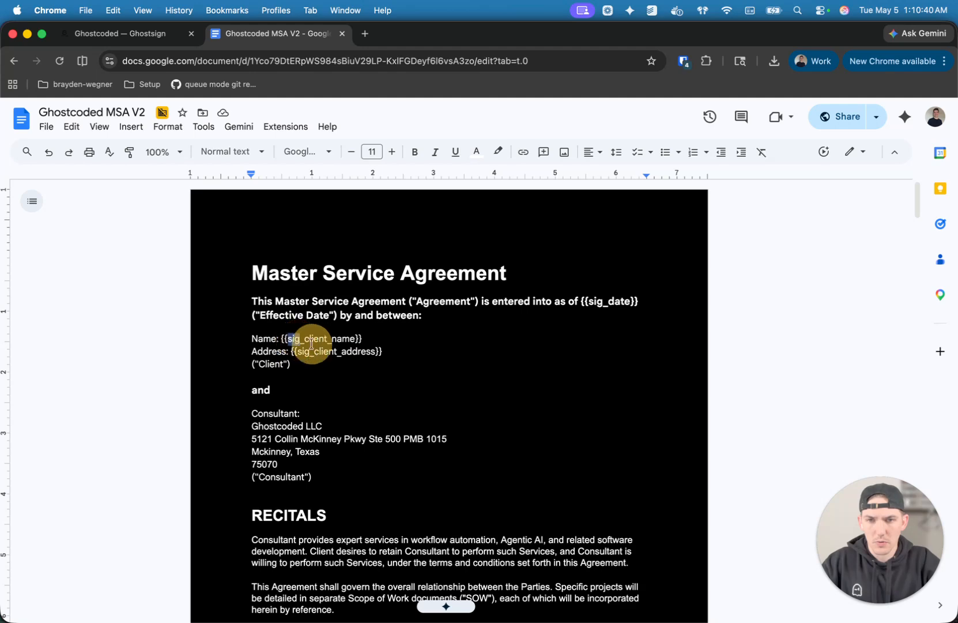
Examine the text placeholders for the deposit threshold and the warranty period length in the agreement's payment and warranty sections.
{"action": "scroll", "coordinate": [382, 416], "scroll_direction": "down", "scroll_amount": 10}
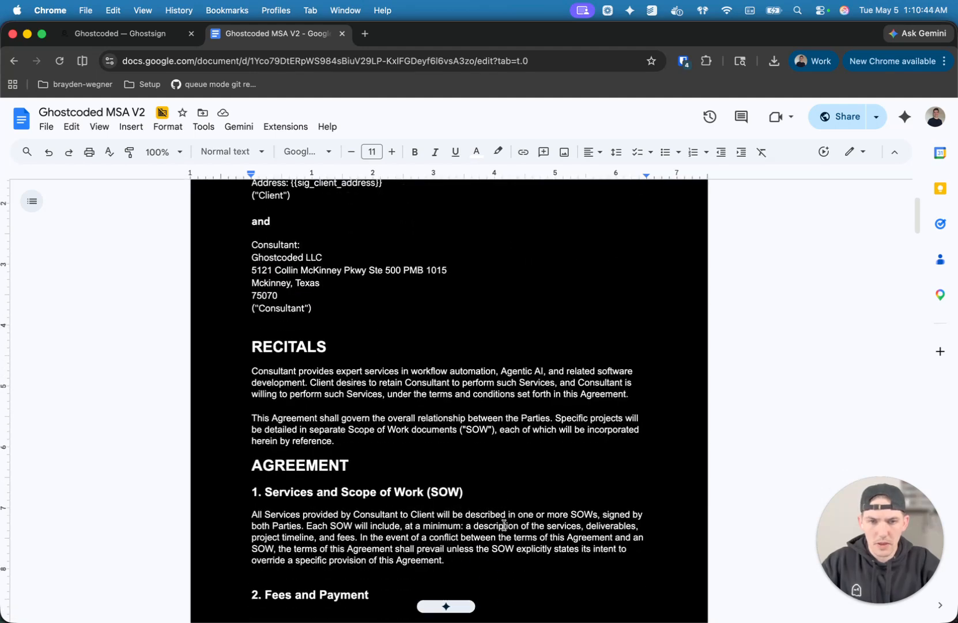
{"action": "scroll", "coordinate": [381, 516], "scroll_direction": "down", "scroll_amount": 15}
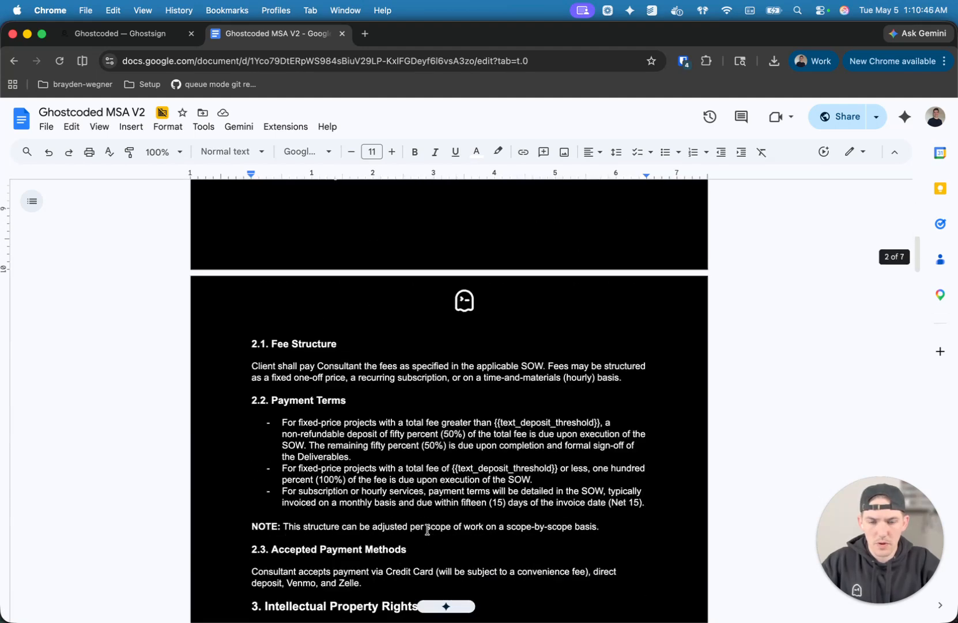
{"action": "left_click_drag", "start_coordinate": [494, 424], "coordinate": [584, 421]}
{"action": "scroll", "coordinate": [558, 480], "scroll_direction": "down", "scroll_amount": 5}
{"action": "scroll", "coordinate": [558, 480], "scroll_direction": "down", "scroll_amount": 9}
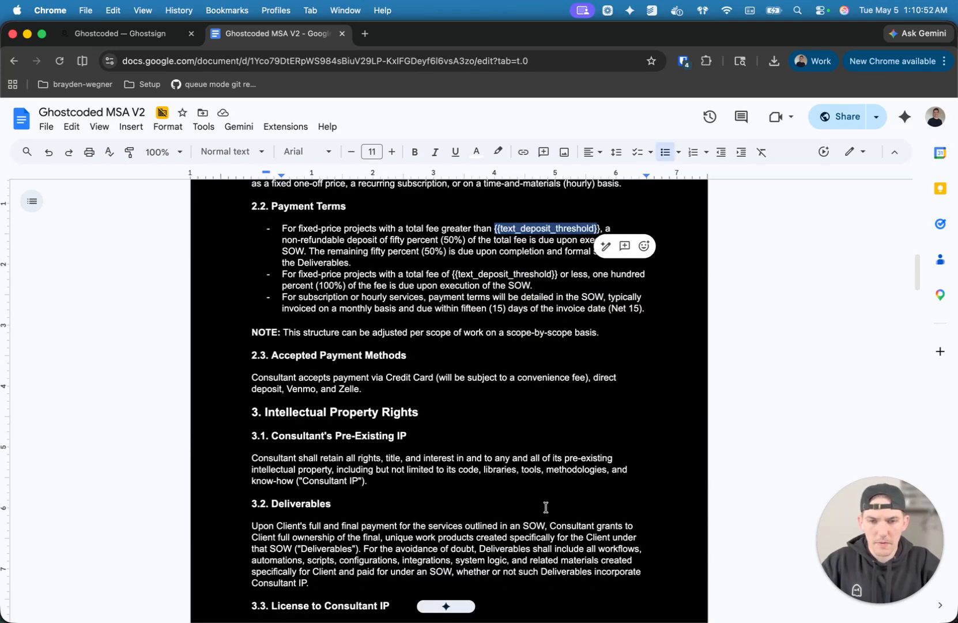
{"action": "scroll", "coordinate": [505, 508], "scroll_direction": "down", "scroll_amount": 20}
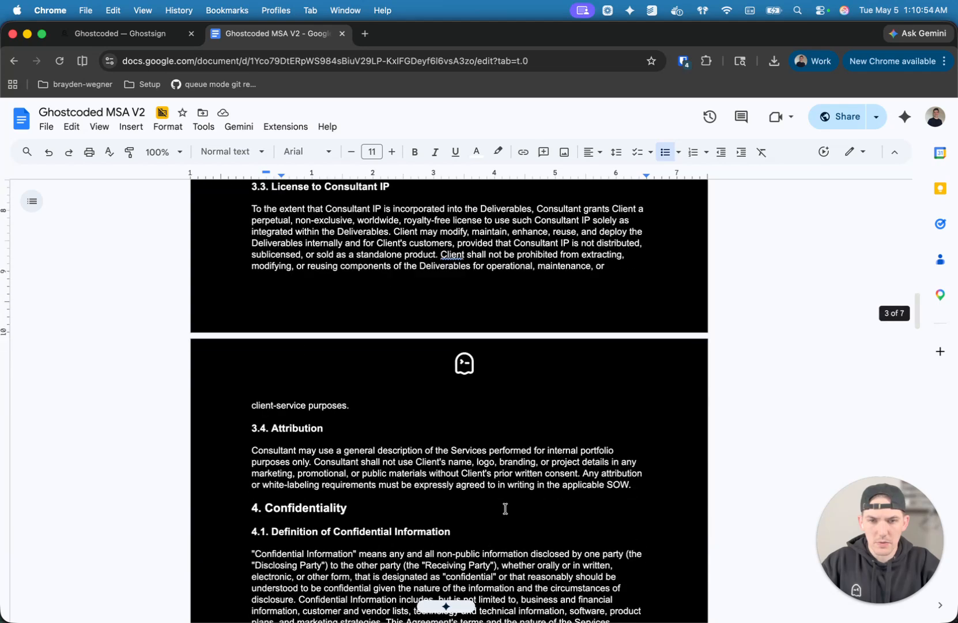
{"action": "scroll", "coordinate": [503, 509], "scroll_direction": "down", "scroll_amount": 20}
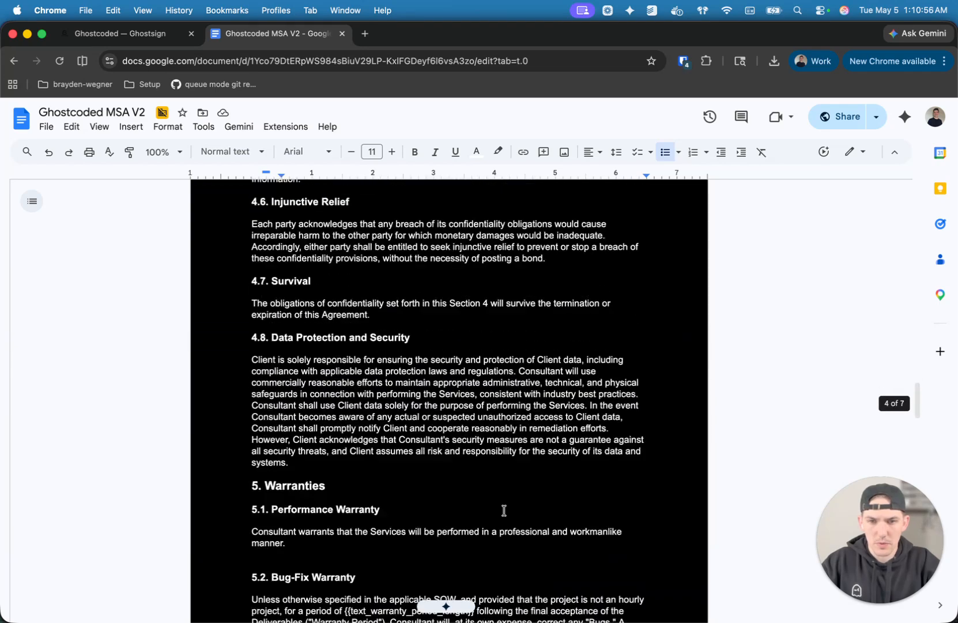
{"action": "left_click_drag", "start_coordinate": [345, 342], "coordinate": [478, 345]}
{"action": "left_click", "coordinate": [536, 341]}
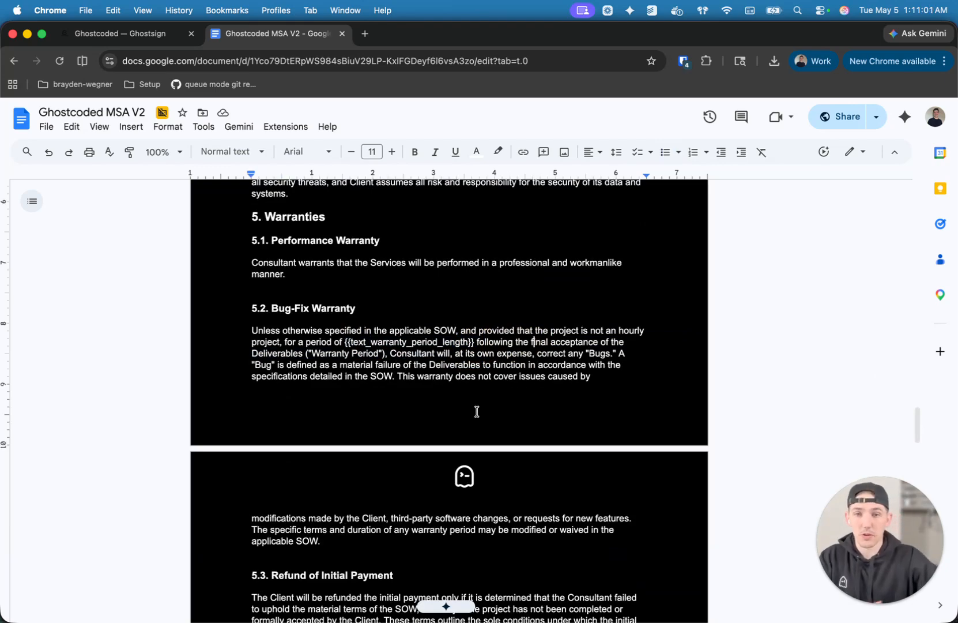
Save a template named "MSA Template" in Ghostsign using the link to the Ghostcoded MSA V2 document.
{"action": "scroll", "coordinate": [472, 410], "scroll_direction": "up", "scroll_amount": 20}
{"action": "left_click", "coordinate": [384, 60]}
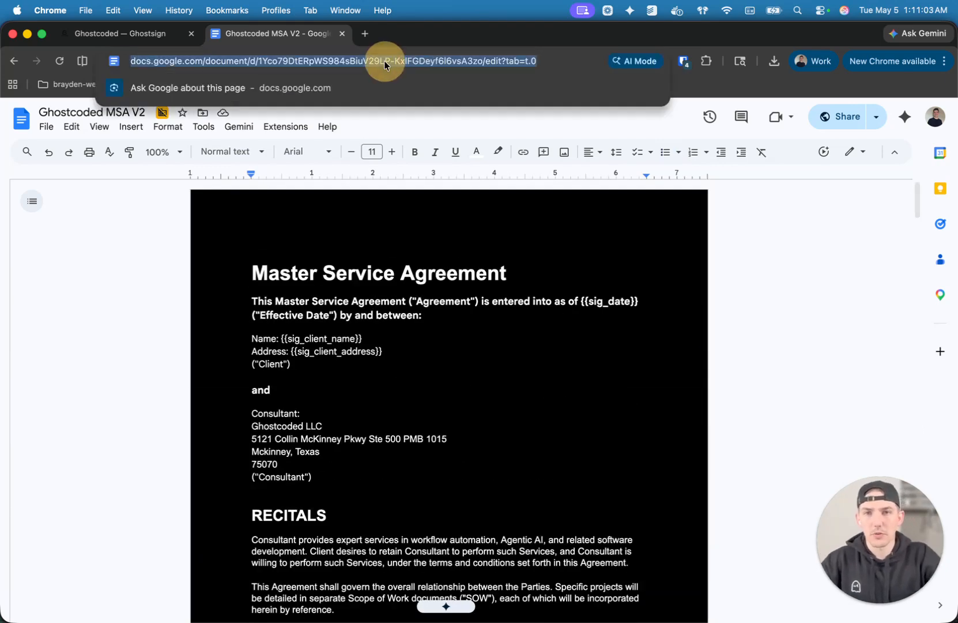
{"action": "left_click", "coordinate": [161, 33]}
{"action": "left_click", "coordinate": [472, 294]}
{"action": "left_click", "coordinate": [476, 326]}
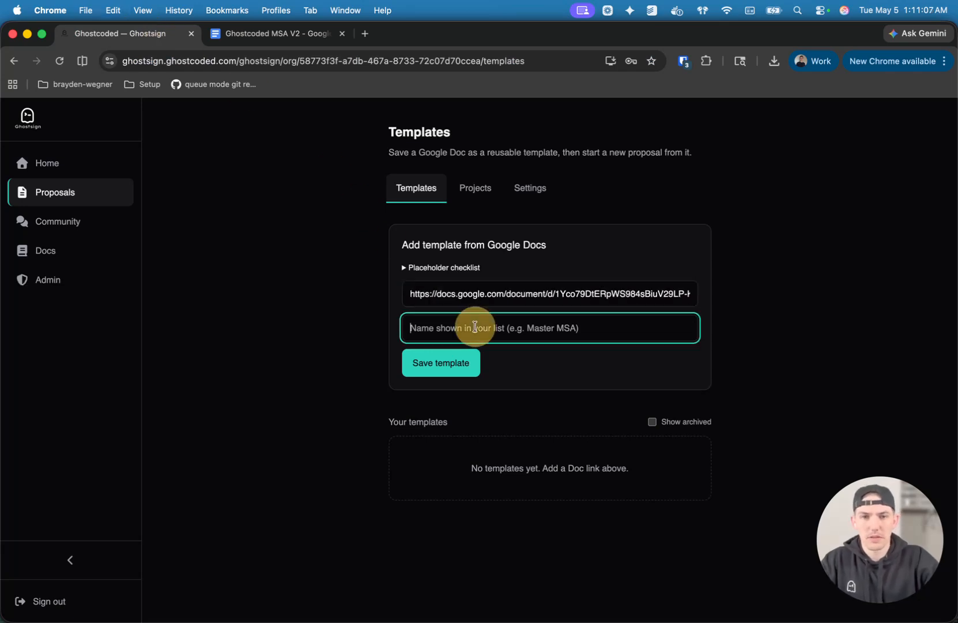
{"action": "type", "text": "MSA Template"}
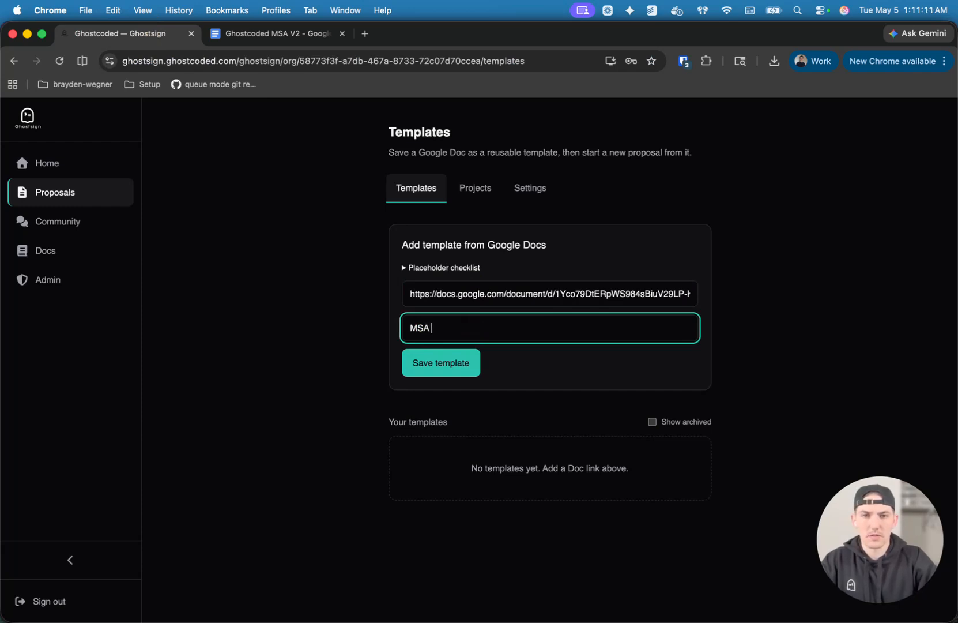
{"action": "left_click", "coordinate": [473, 364]}
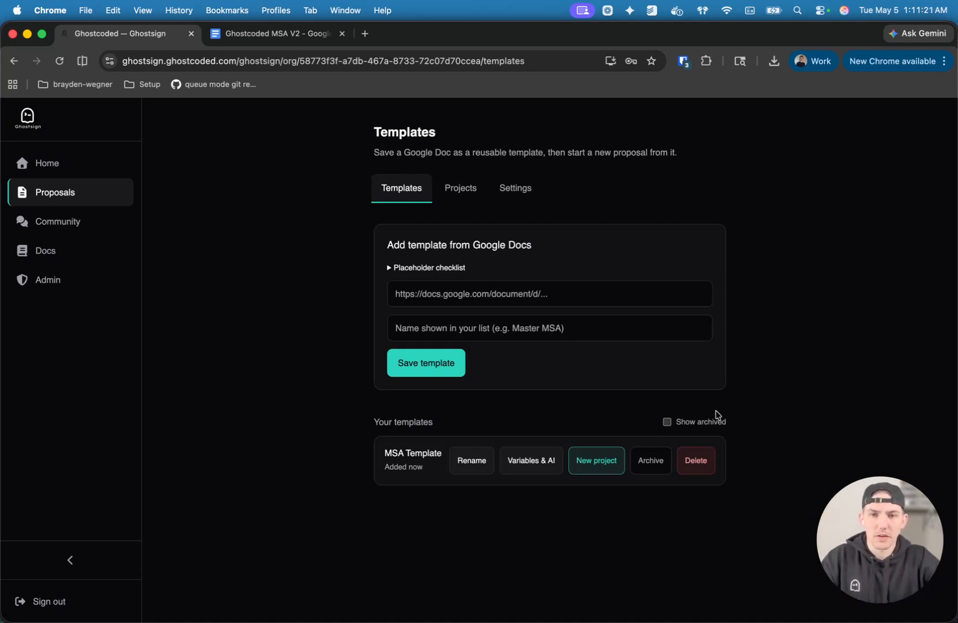
Exclude sig_date, sig_client_name and sig_client_address from AI fill in the MSA Template's variable settings.
{"action": "left_click_drag", "start_coordinate": [405, 425], "coordinate": [685, 496]}
{"action": "left_click", "coordinate": [486, 475]}
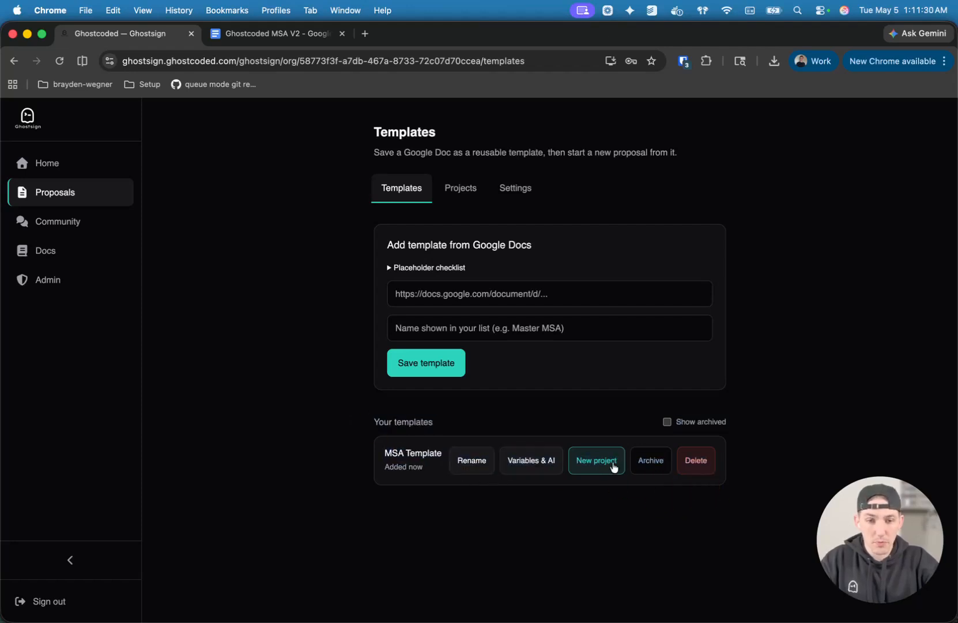
{"action": "left_click", "coordinate": [536, 467]}
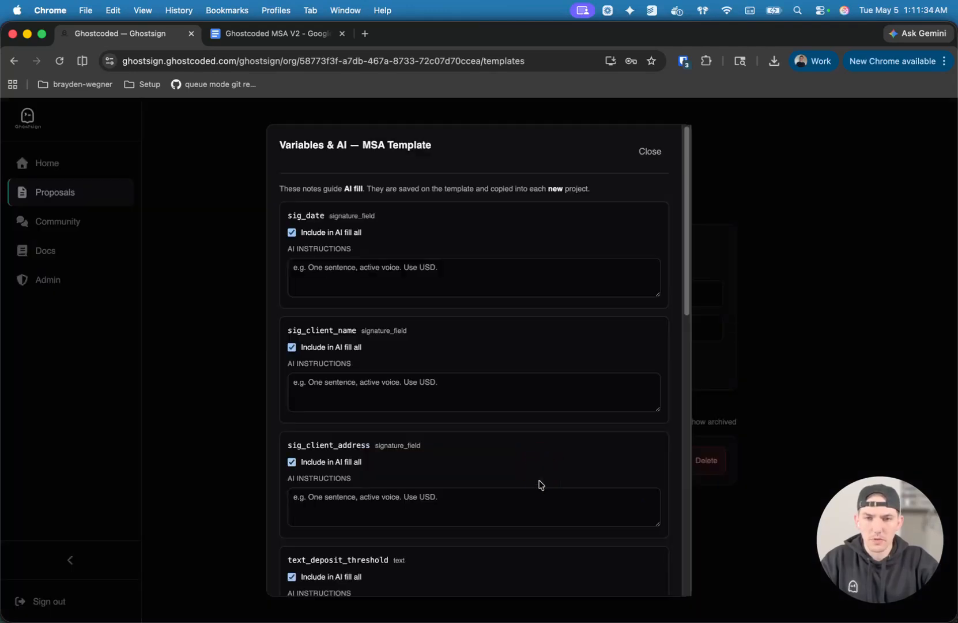
{"action": "scroll", "coordinate": [378, 229], "scroll_direction": "down", "scroll_amount": 1}
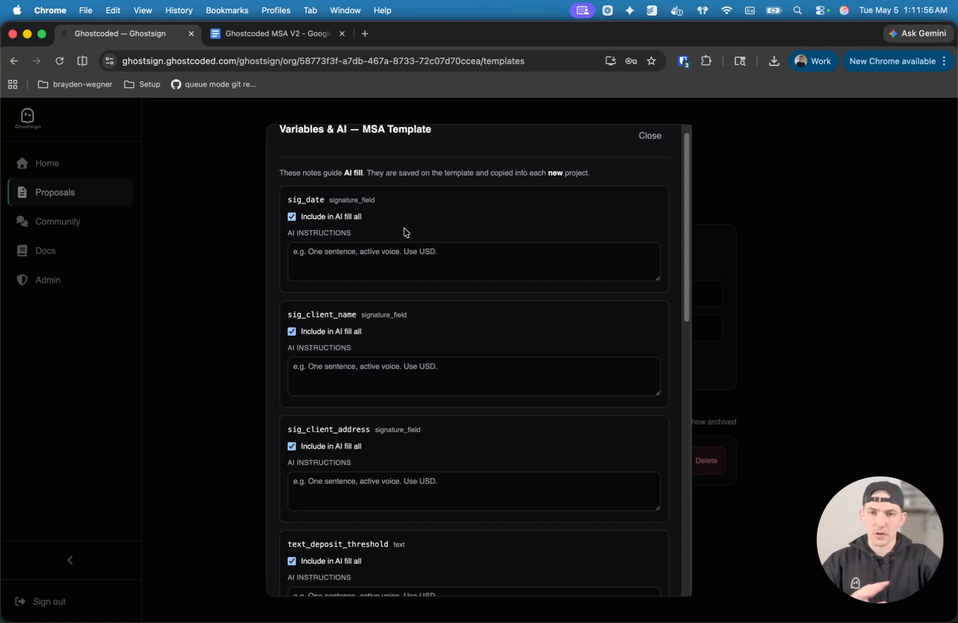
{"action": "left_click", "coordinate": [311, 222]}
{"action": "scroll", "coordinate": [404, 306], "scroll_direction": "down", "scroll_amount": 1}
{"action": "scroll", "coordinate": [404, 357], "scroll_direction": "down", "scroll_amount": 3}
{"action": "left_click", "coordinate": [335, 375]}
{"action": "scroll", "coordinate": [392, 392], "scroll_direction": "down", "scroll_amount": 4}
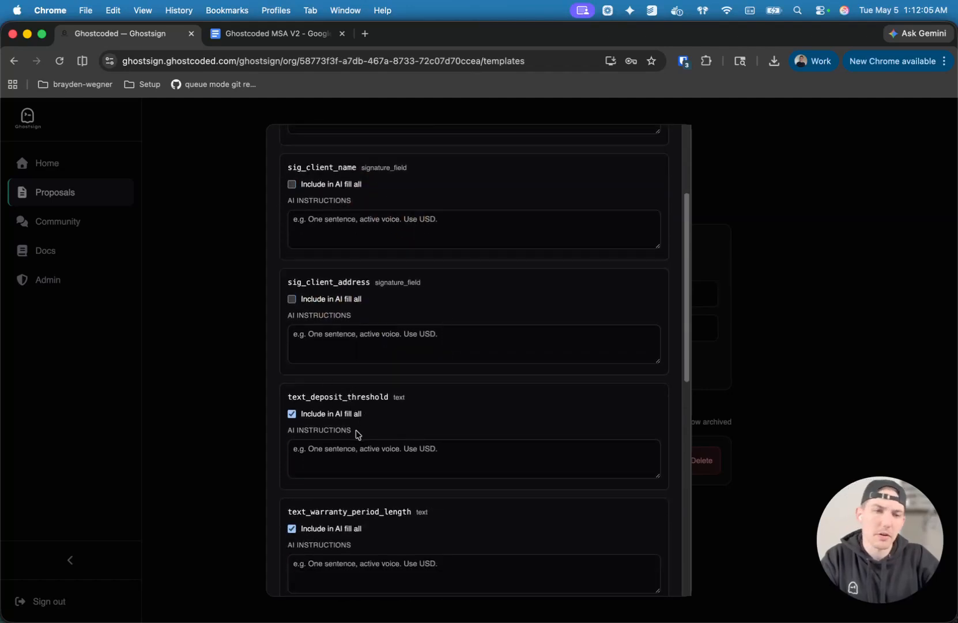
Exclude the text_deposit_threshold and text_warranty_period_length variables from AI fill.
{"action": "left_click", "coordinate": [334, 414]}
{"action": "scroll", "coordinate": [464, 416], "scroll_direction": "down", "scroll_amount": 2}
{"action": "scroll", "coordinate": [467, 415], "scroll_direction": "down", "scroll_amount": 3}
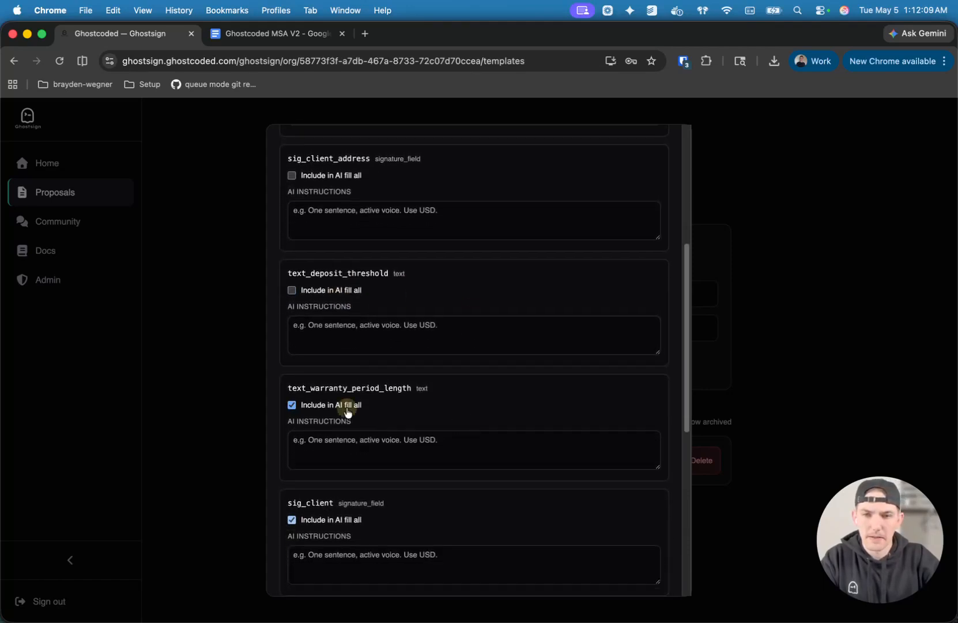
{"action": "left_click", "coordinate": [347, 412]}
Exclude the sig_client, sig_consultant and sig_consultant_date signature fields from AI fill.
{"action": "scroll", "coordinate": [447, 425], "scroll_direction": "down", "scroll_amount": 3}
{"action": "scroll", "coordinate": [401, 458], "scroll_direction": "down", "scroll_amount": 2}
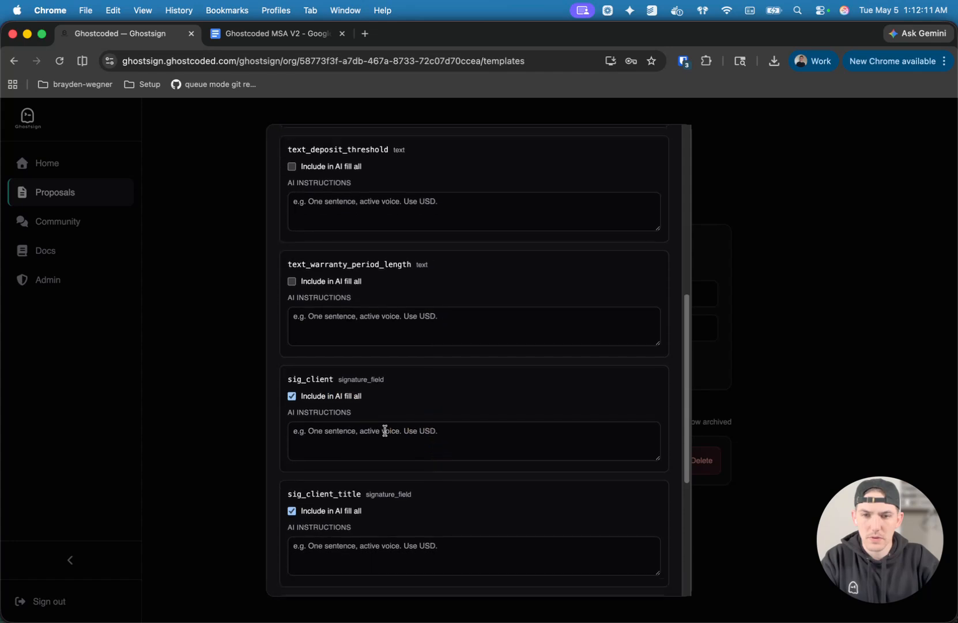
{"action": "left_click", "coordinate": [352, 396]}
{"action": "scroll", "coordinate": [450, 507], "scroll_direction": "down", "scroll_amount": 7}
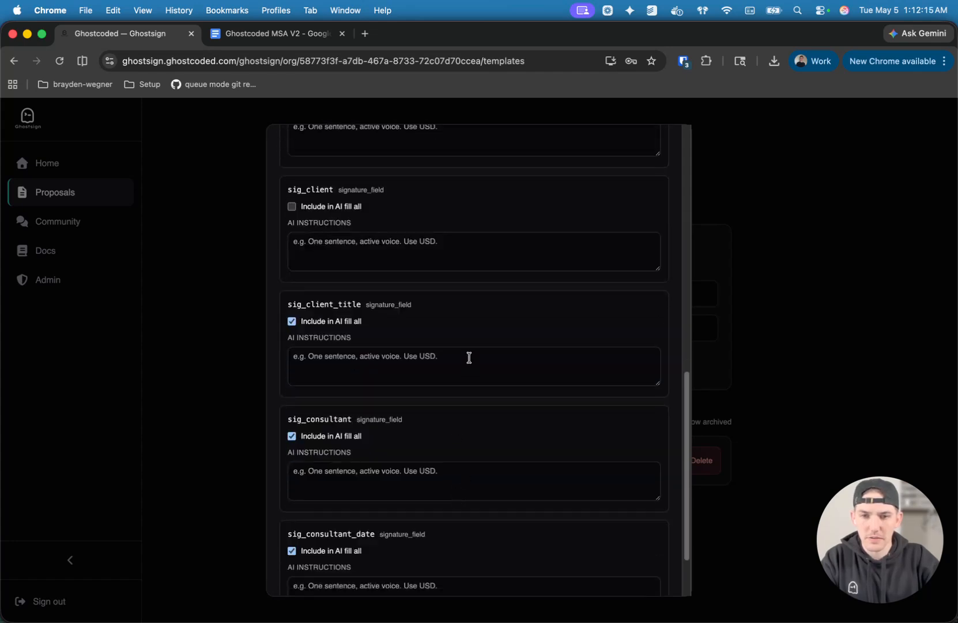
{"action": "left_click", "coordinate": [350, 438]}
{"action": "scroll", "coordinate": [440, 470], "scroll_direction": "down", "scroll_amount": 3}
{"action": "left_click", "coordinate": [342, 470]}
Include text_deposit_threshold and text_warranty_period_length in AI fill again.
{"action": "scroll", "coordinate": [451, 380], "scroll_direction": "up", "scroll_amount": 3}
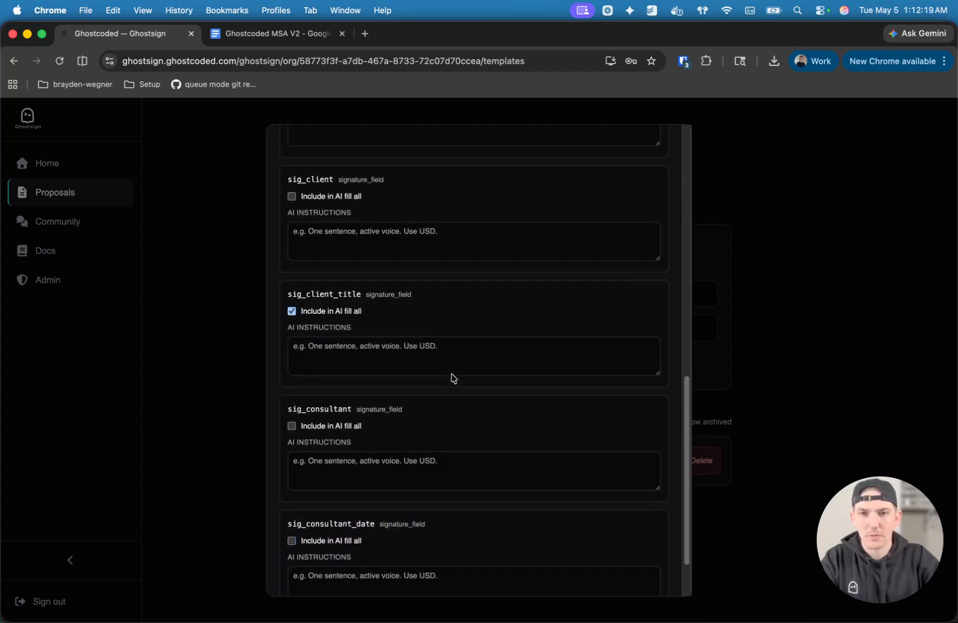
{"action": "scroll", "coordinate": [343, 274], "scroll_direction": "up", "scroll_amount": 10}
{"action": "left_click", "coordinate": [338, 221]}
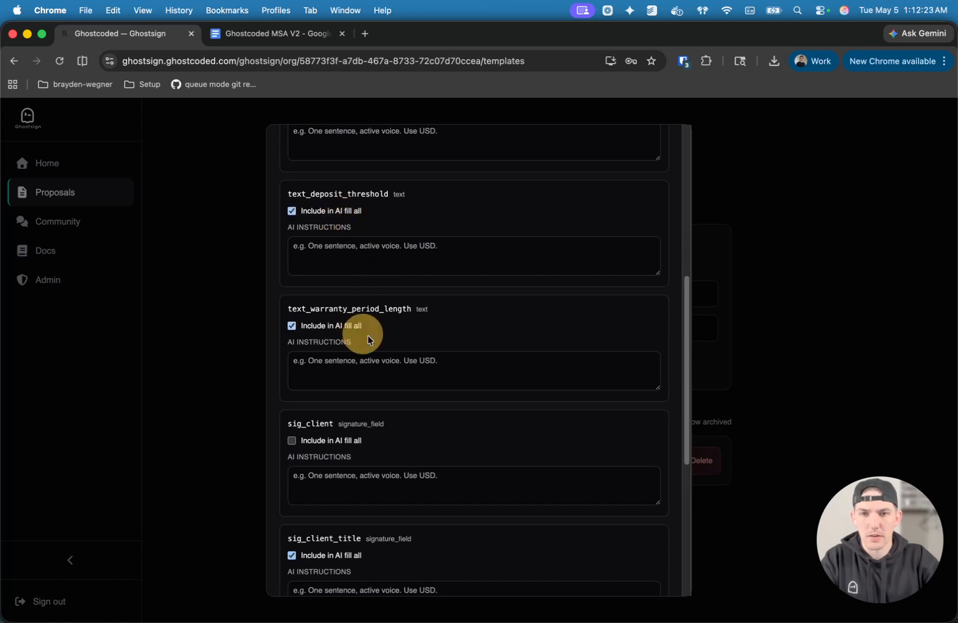
{"action": "scroll", "coordinate": [444, 362], "scroll_direction": "up", "scroll_amount": 7}
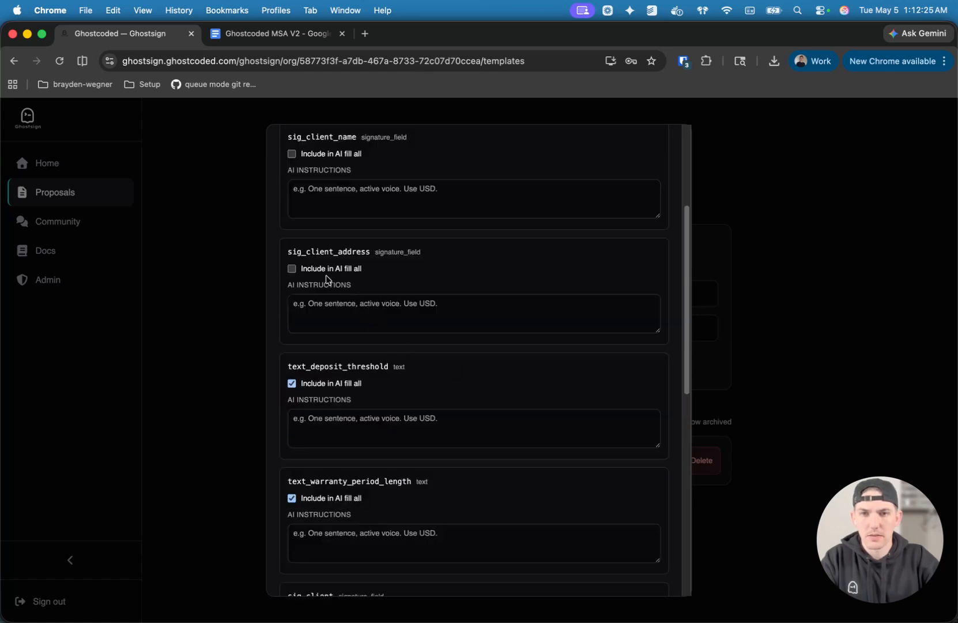
Save the MSA Template's variable settings with the current AI fill selections.
{"action": "scroll", "coordinate": [359, 269], "scroll_direction": "up", "scroll_amount": 8}
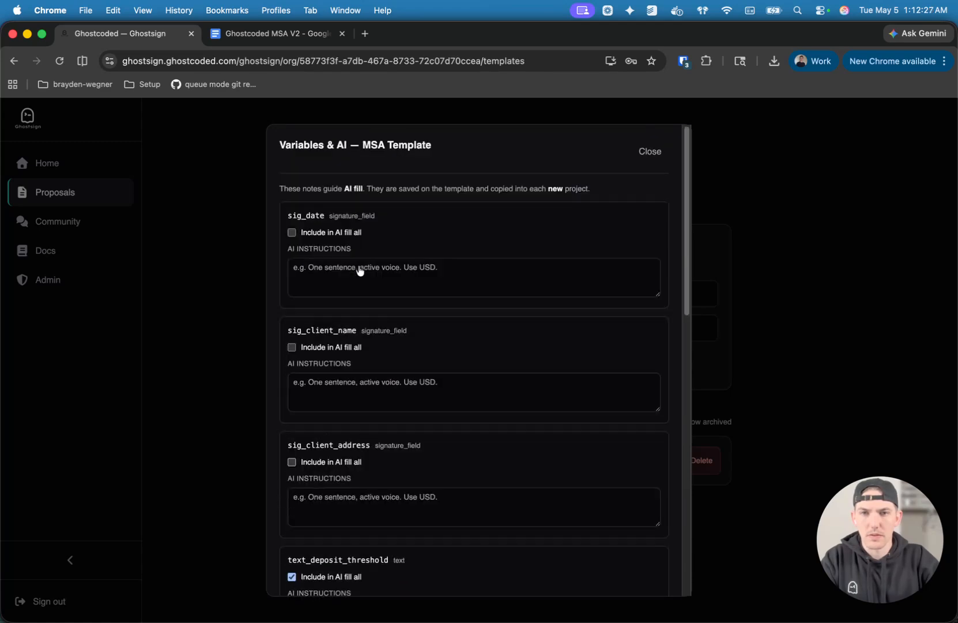
{"action": "scroll", "coordinate": [359, 270], "scroll_direction": "down", "scroll_amount": 20}
{"action": "scroll", "coordinate": [367, 283], "scroll_direction": "down", "scroll_amount": 5}
{"action": "left_click", "coordinate": [314, 570]}
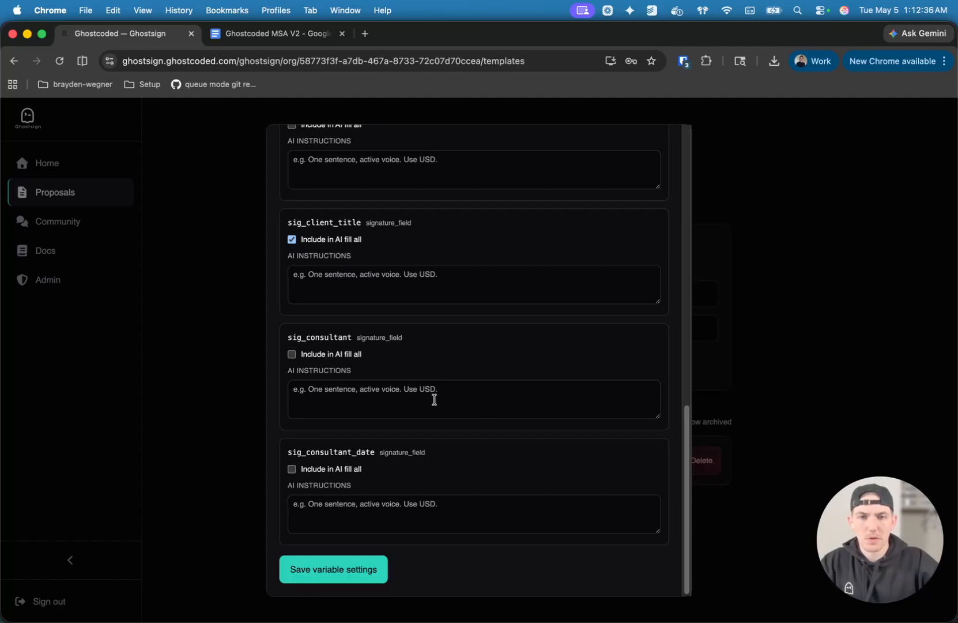
Review the AI instructions fields of the template's variables, including text_warranty_period_length and sig_client_title, and close the variable settings.
{"action": "scroll", "coordinate": [435, 400], "scroll_direction": "up", "scroll_amount": 7}
{"action": "scroll", "coordinate": [381, 357], "scroll_direction": "up", "scroll_amount": 3}
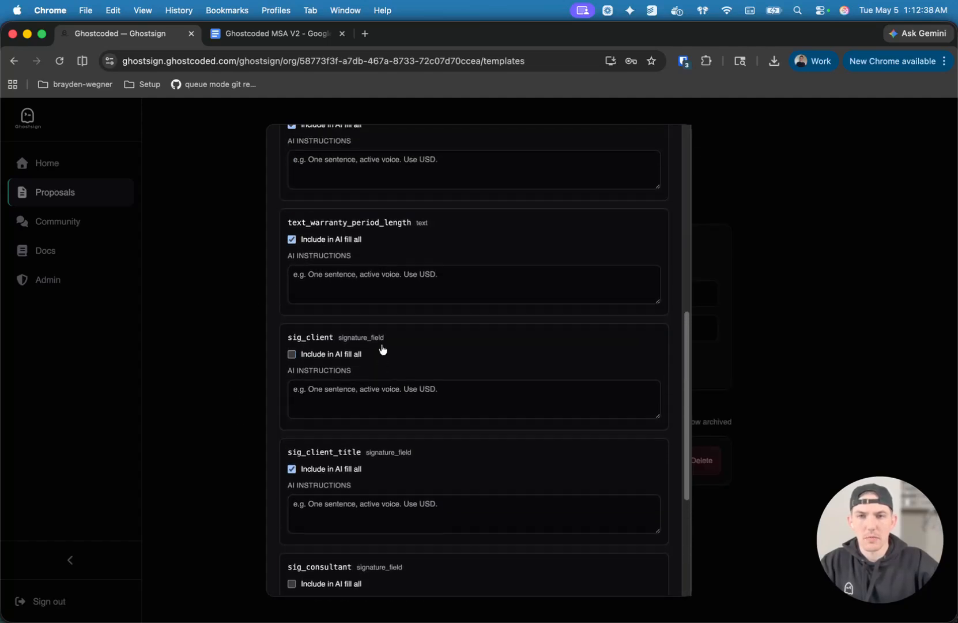
{"action": "left_click", "coordinate": [379, 283]}
{"action": "scroll", "coordinate": [381, 369], "scroll_direction": "down", "scroll_amount": 2}
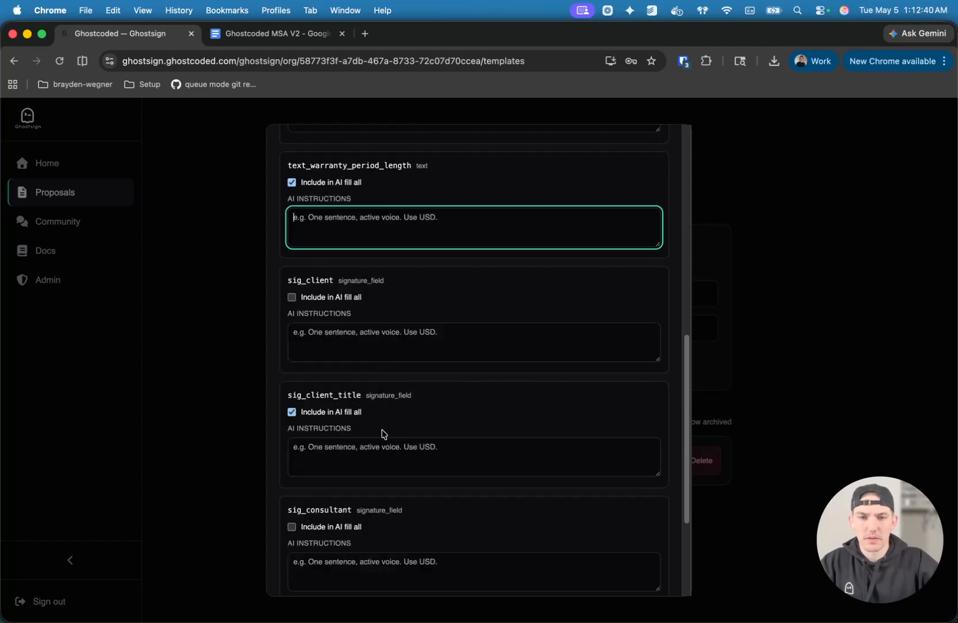
{"action": "left_click", "coordinate": [362, 469]}
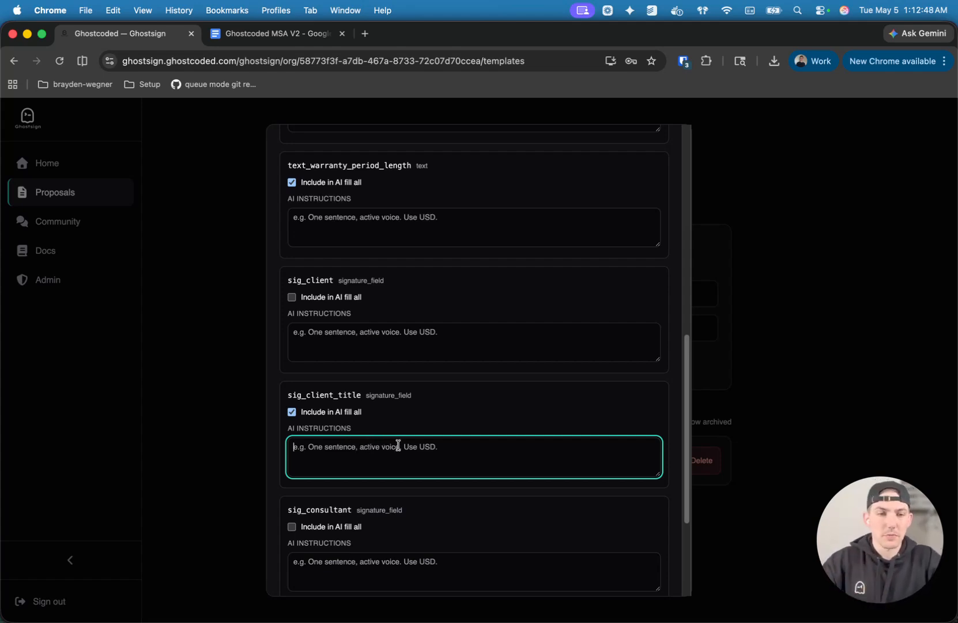
{"action": "scroll", "coordinate": [441, 389], "scroll_direction": "up", "scroll_amount": 10}
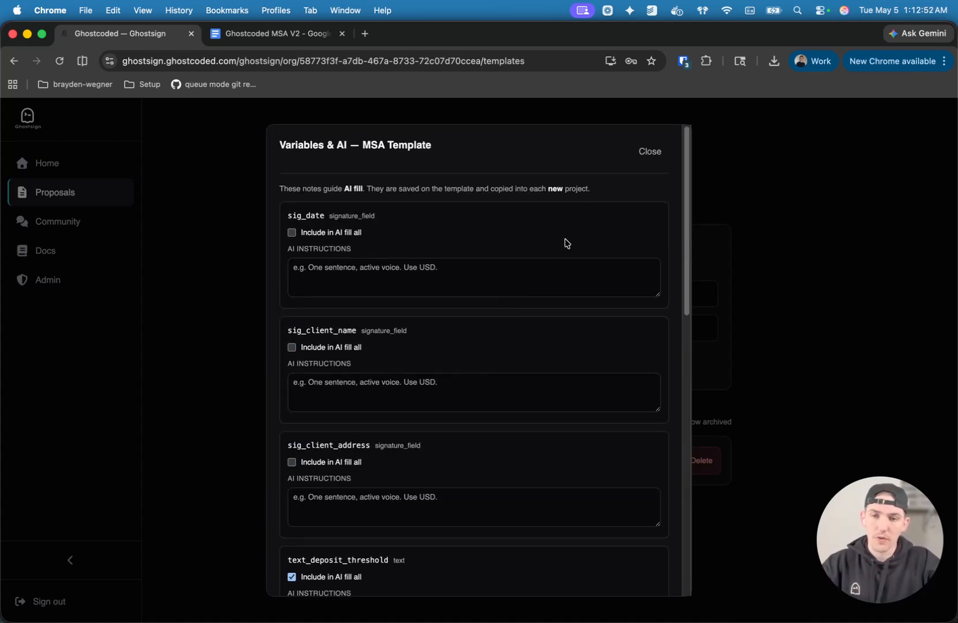
{"action": "left_click", "coordinate": [645, 153]}
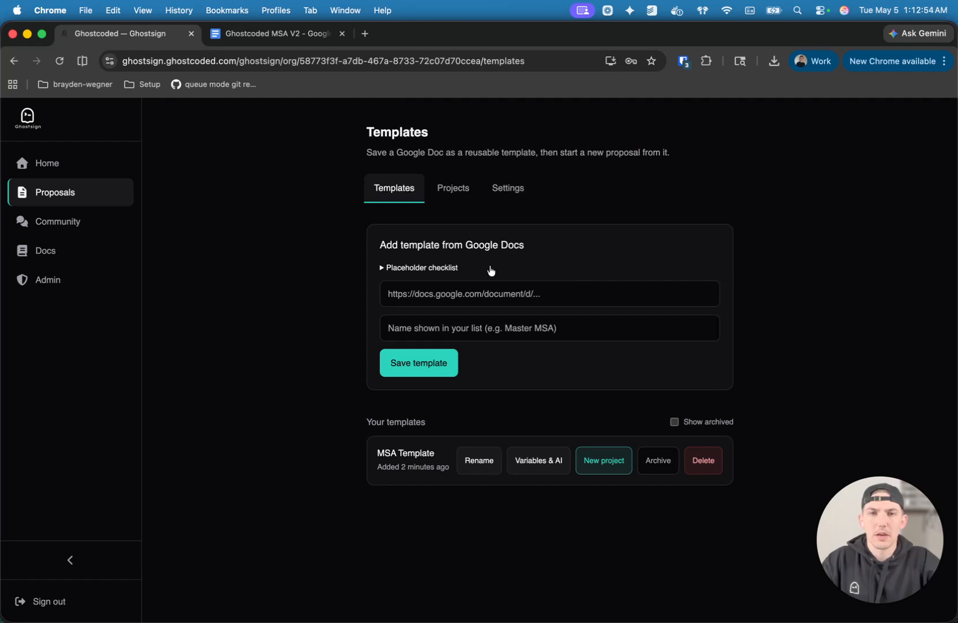
Create a new project from the MSA Template and rename it "Ghostcoded <>" followed by the client's full name and "MSA".
{"action": "left_click", "coordinate": [602, 470]}
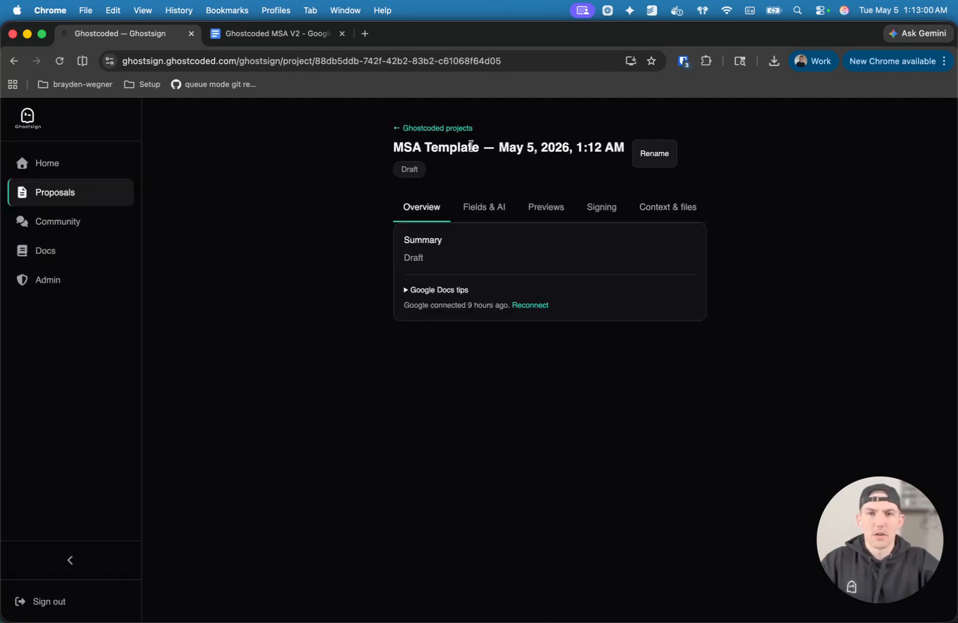
{"action": "left_click_drag", "start_coordinate": [390, 147], "coordinate": [593, 150]}
{"action": "left_click", "coordinate": [597, 185]}
{"action": "left_click", "coordinate": [648, 159]}
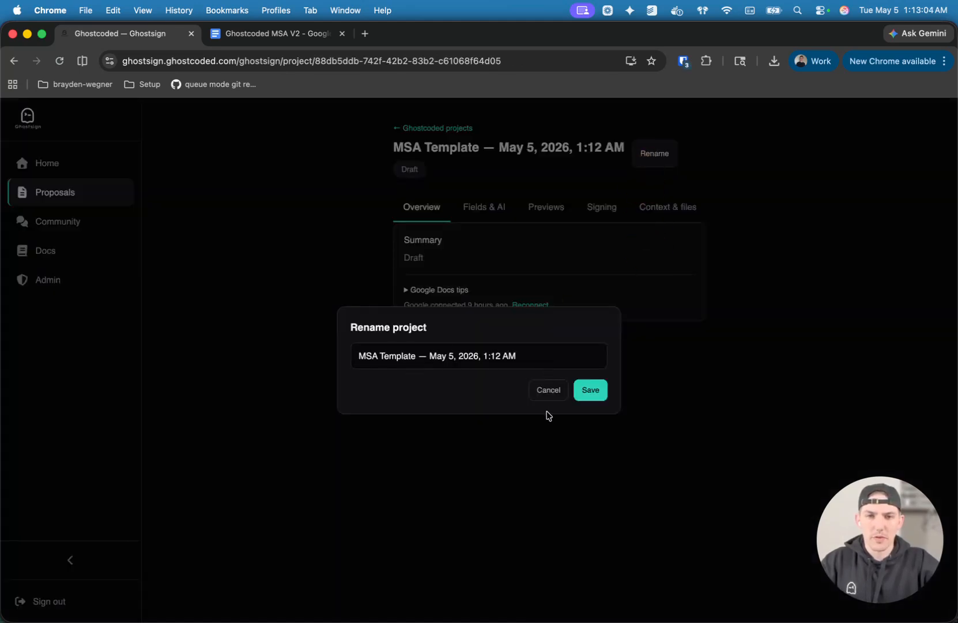
{"action": "left_click", "coordinate": [539, 352]}
{"action": "left_click", "coordinate": [328, 349]}
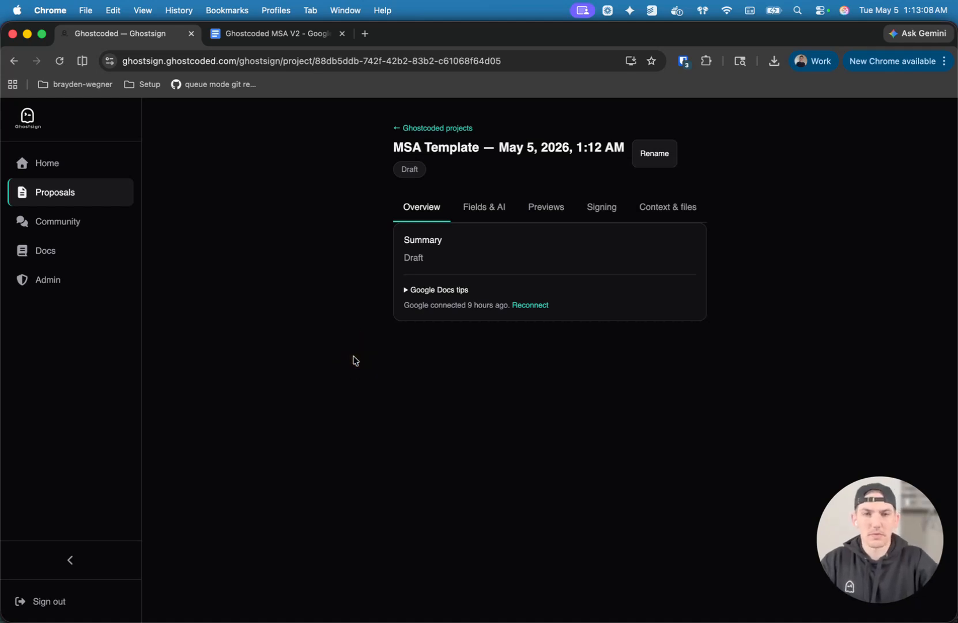
{"action": "left_click", "coordinate": [654, 156]}
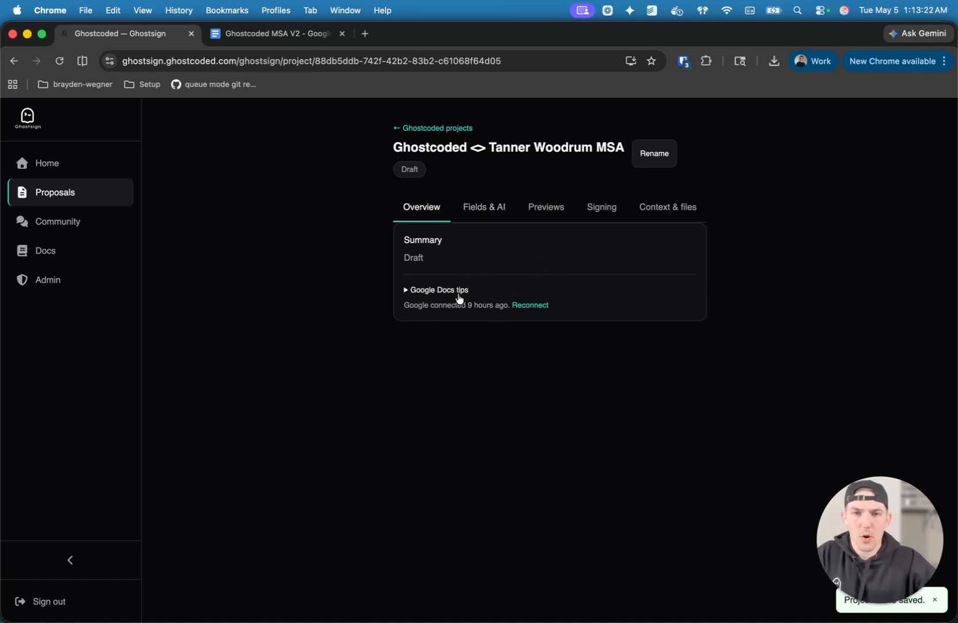
Look through the new project's AI-fillable variables, preview generation, signer assignments and context notes.
{"action": "left_click", "coordinate": [487, 217]}
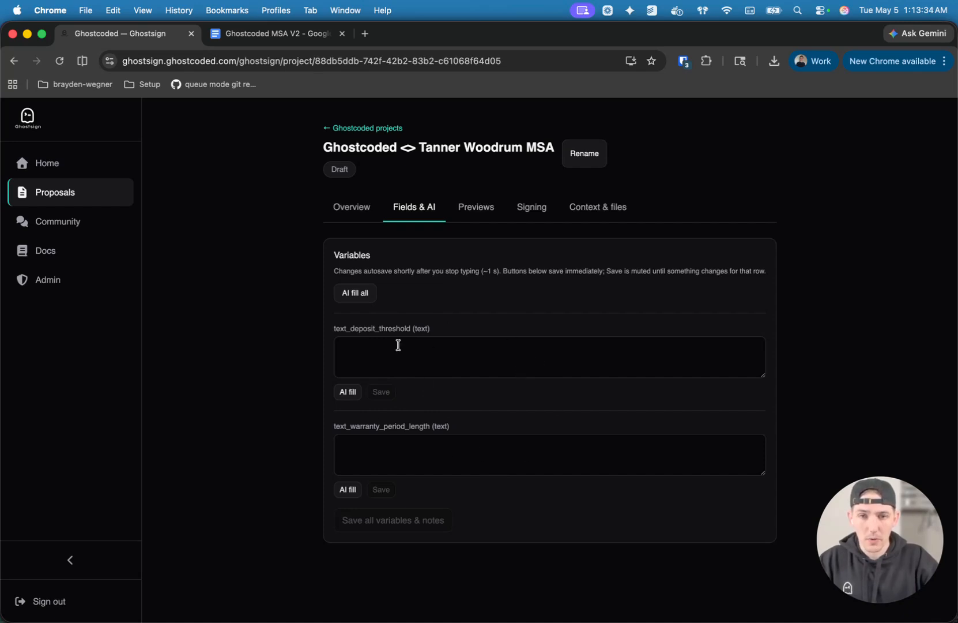
{"action": "left_click", "coordinate": [472, 209]}
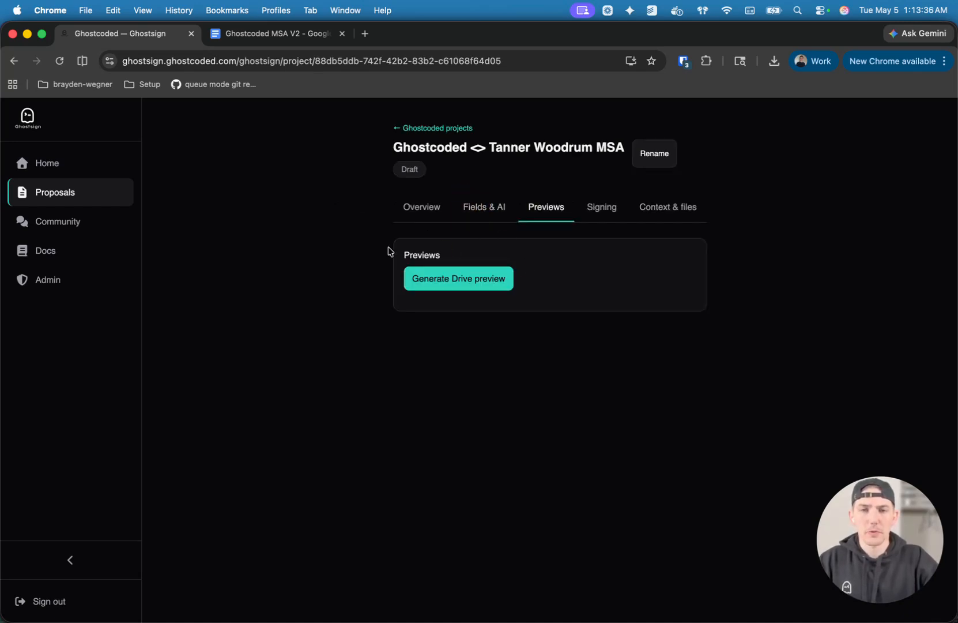
{"action": "left_click", "coordinate": [594, 219]}
{"action": "scroll", "coordinate": [574, 493], "scroll_direction": "down", "scroll_amount": 1}
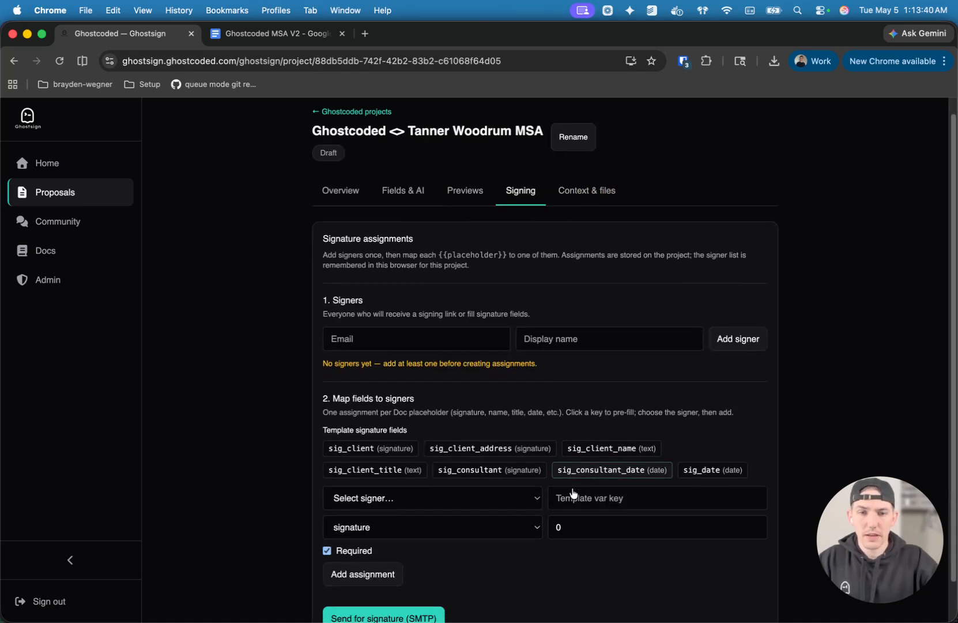
{"action": "scroll", "coordinate": [573, 493], "scroll_direction": "down", "scroll_amount": 1}
{"action": "left_click", "coordinate": [583, 173]}
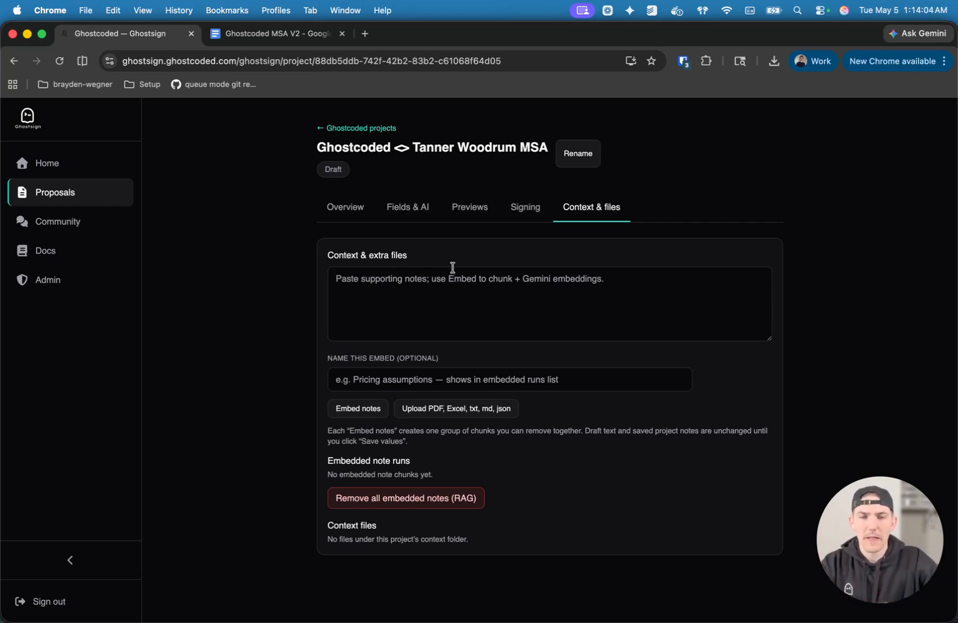
{"action": "left_click", "coordinate": [508, 290]}
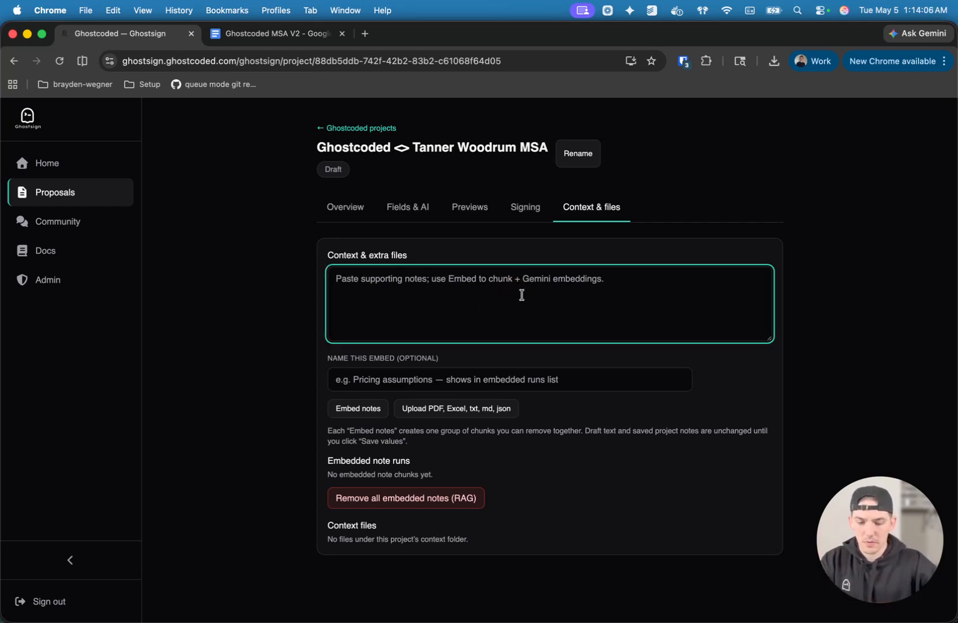
{"action": "left_click", "coordinate": [431, 211]}
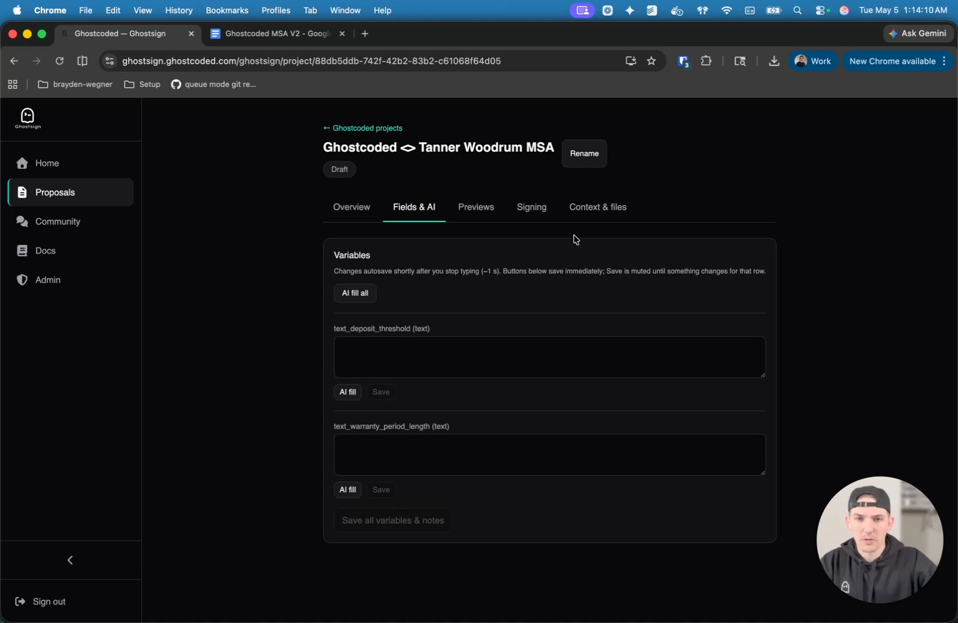
Add the context note "Threshold for deposit is $2500" to the project.
{"action": "left_click", "coordinate": [589, 208]}
{"action": "left_click", "coordinate": [444, 306]}
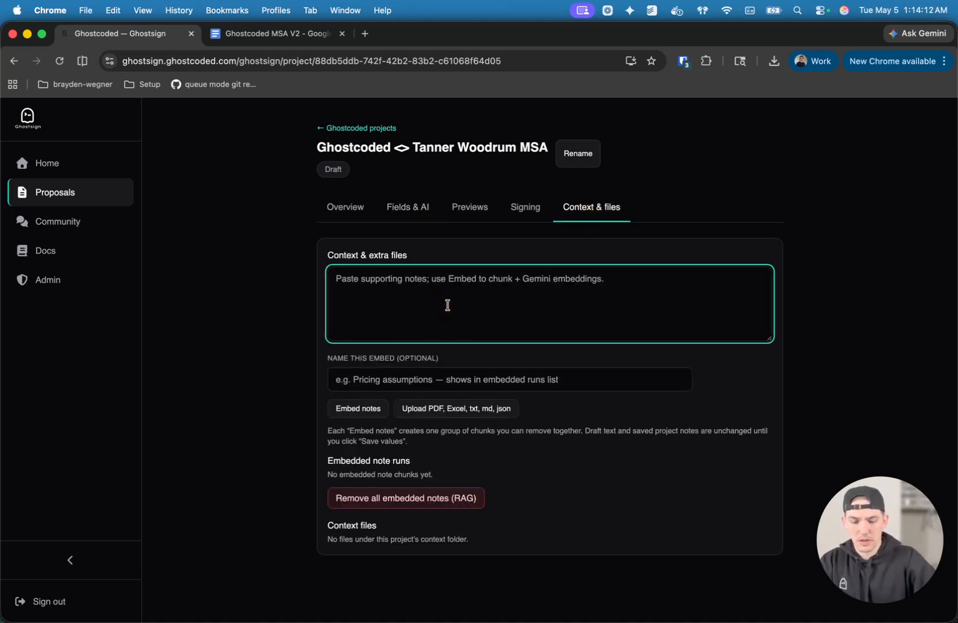
{"action": "type", "text": "Threshold for deposit is $2500"}
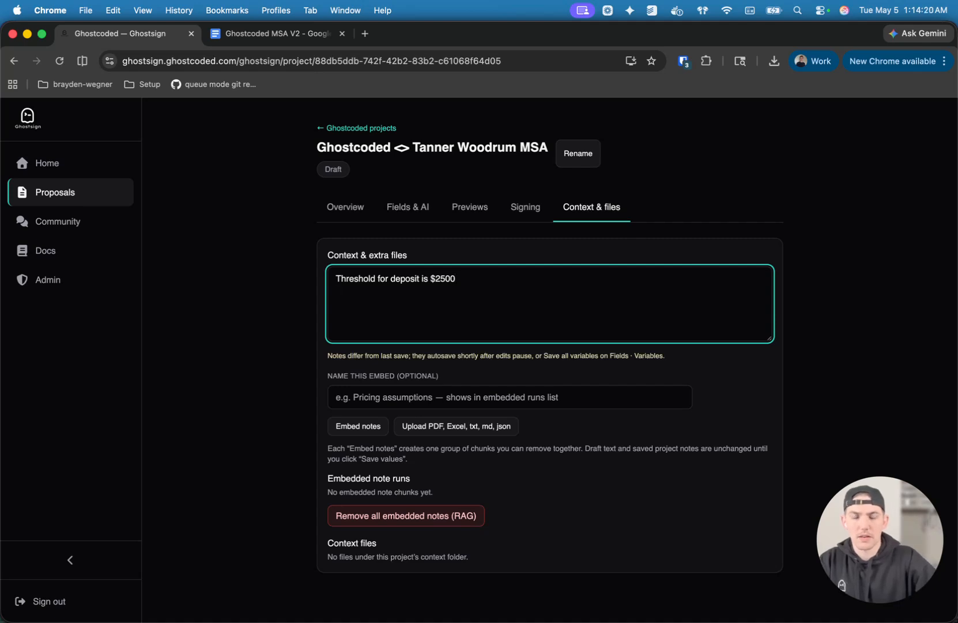
Check the project's variable names and add a second context line reading "Warranty period lenght is thirty days (30)".
{"action": "left_click", "coordinate": [408, 212]}
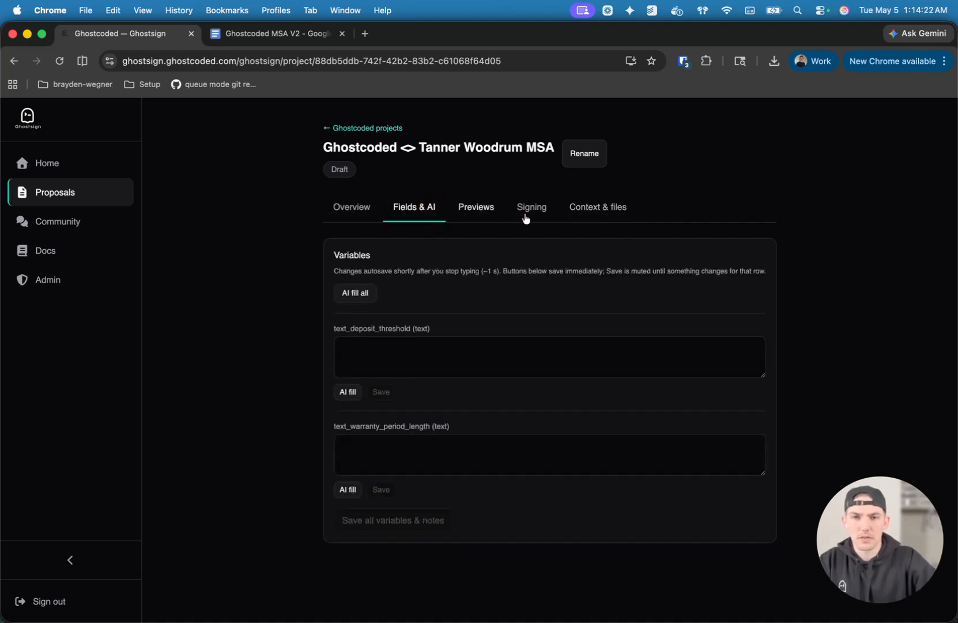
{"action": "left_click", "coordinate": [600, 210]}
{"action": "left_click", "coordinate": [476, 300]}
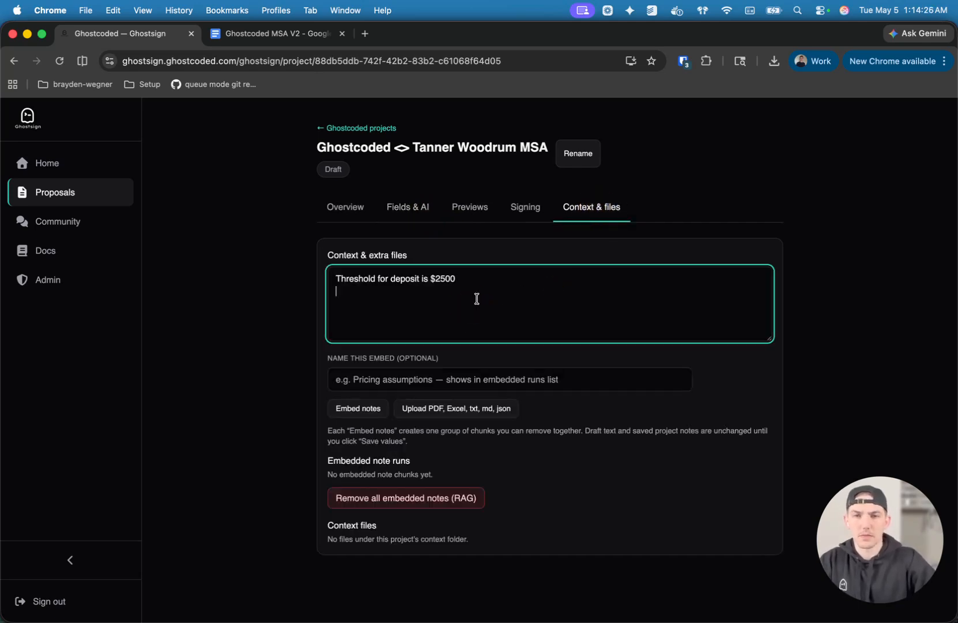
{"action": "type", "text": "Warranty period lenght is"}
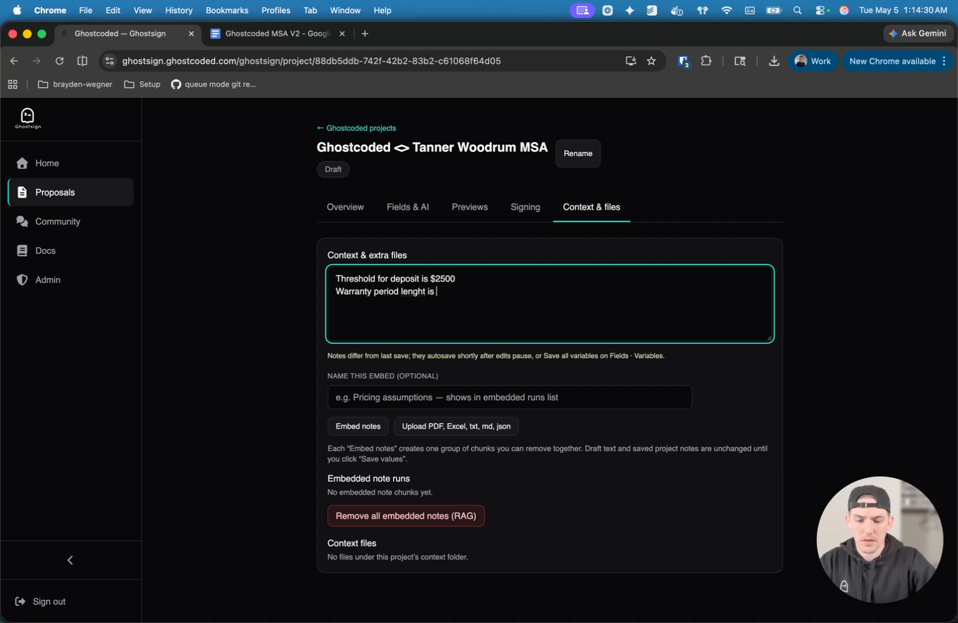
{"action": "type", "text": " thir"}
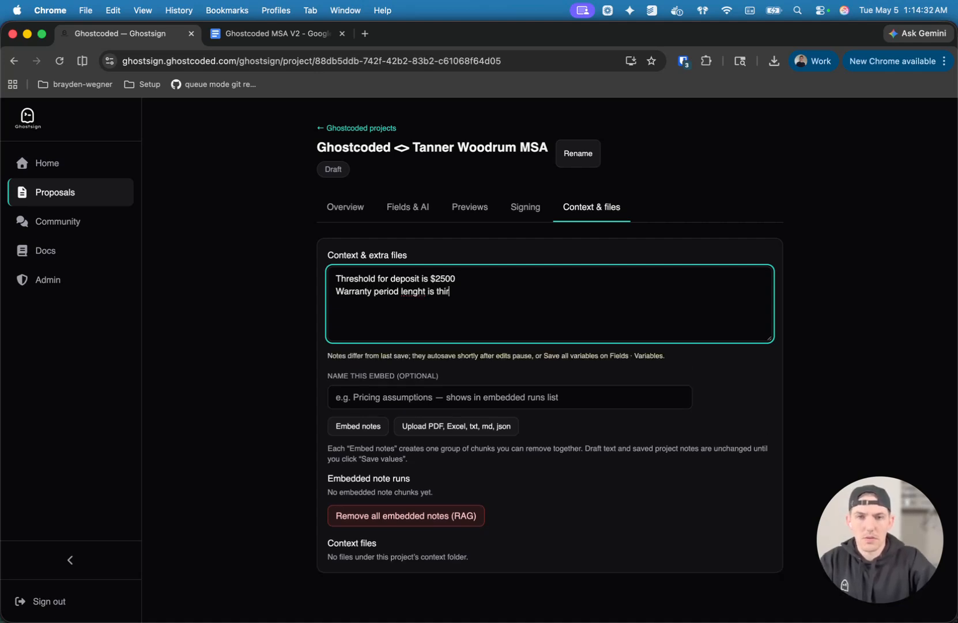
{"action": "type", "text": "ty days (30)"}
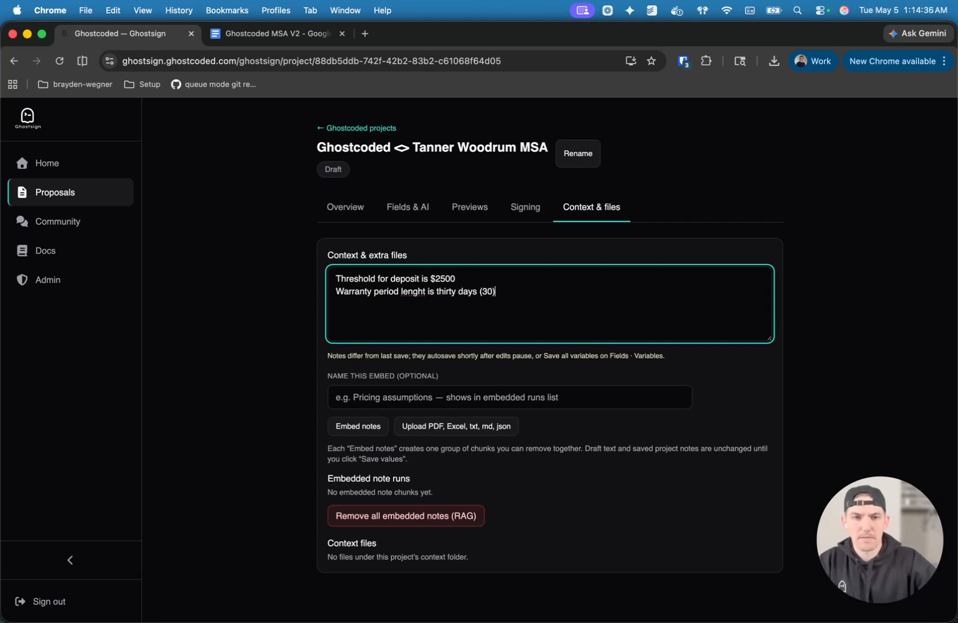
Name the embed "Company guidelines" and embed the context notes.
{"action": "left_click", "coordinate": [421, 376]}
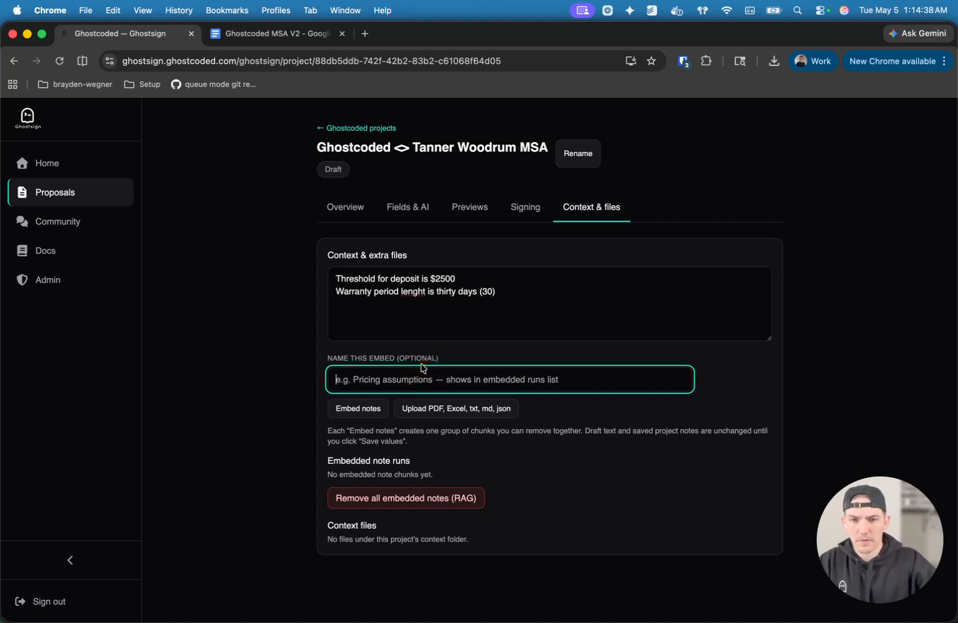
{"action": "type", "text": "Co"}
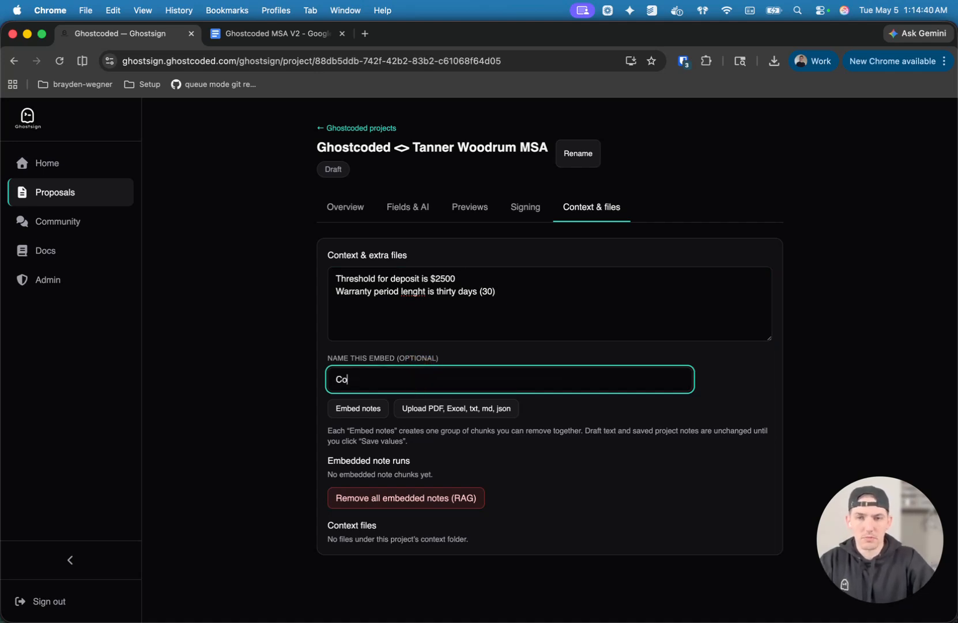
{"action": "type", "text": "mpany gui"}
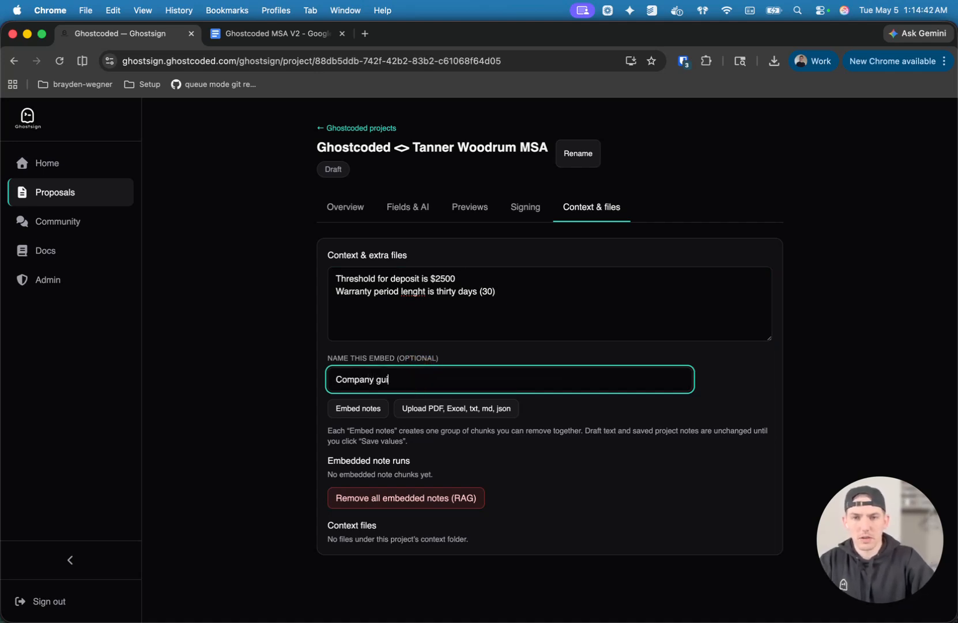
{"action": "type", "text": "delines"}
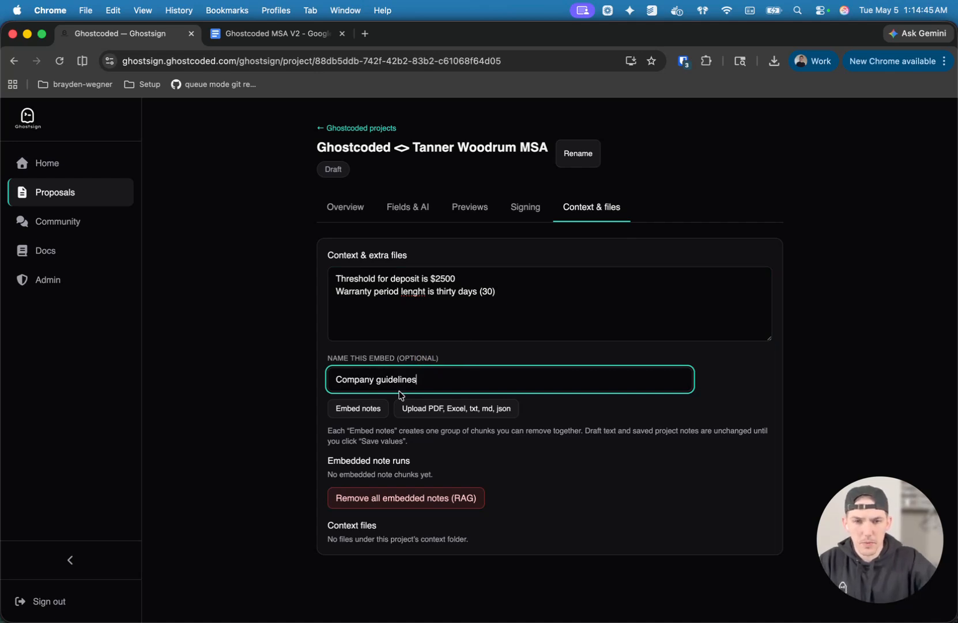
{"action": "left_click", "coordinate": [372, 409]}
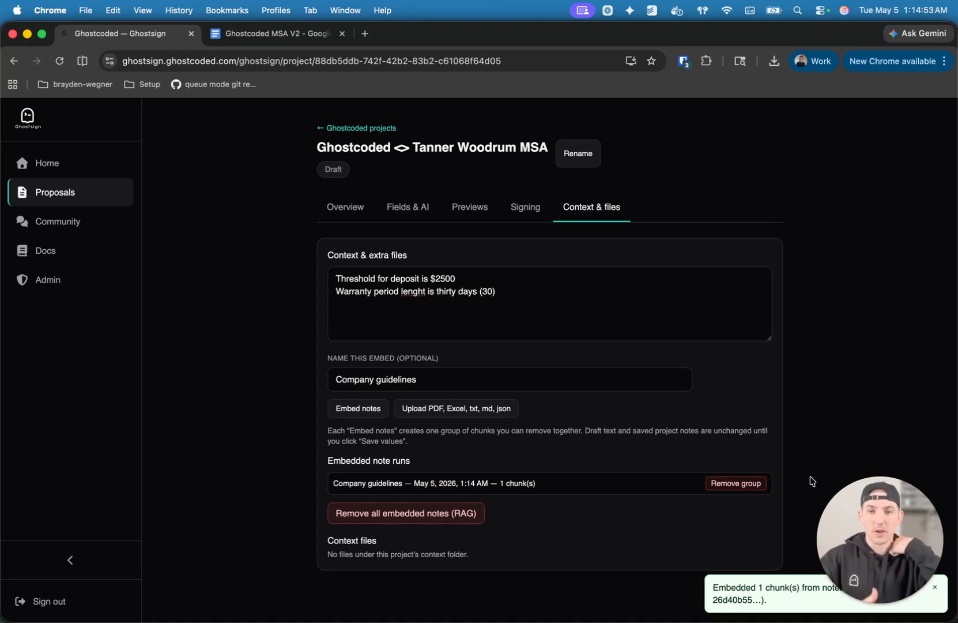
Fill all project variables with AI and compare them with the embedded context notes.
{"action": "left_click", "coordinate": [426, 208]}
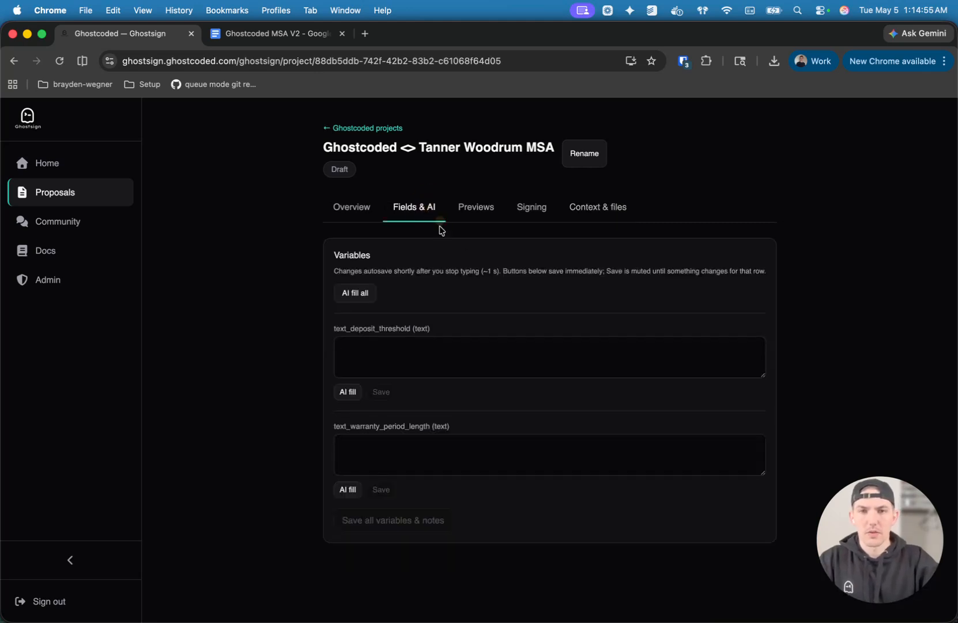
{"action": "left_click", "coordinate": [356, 294]}
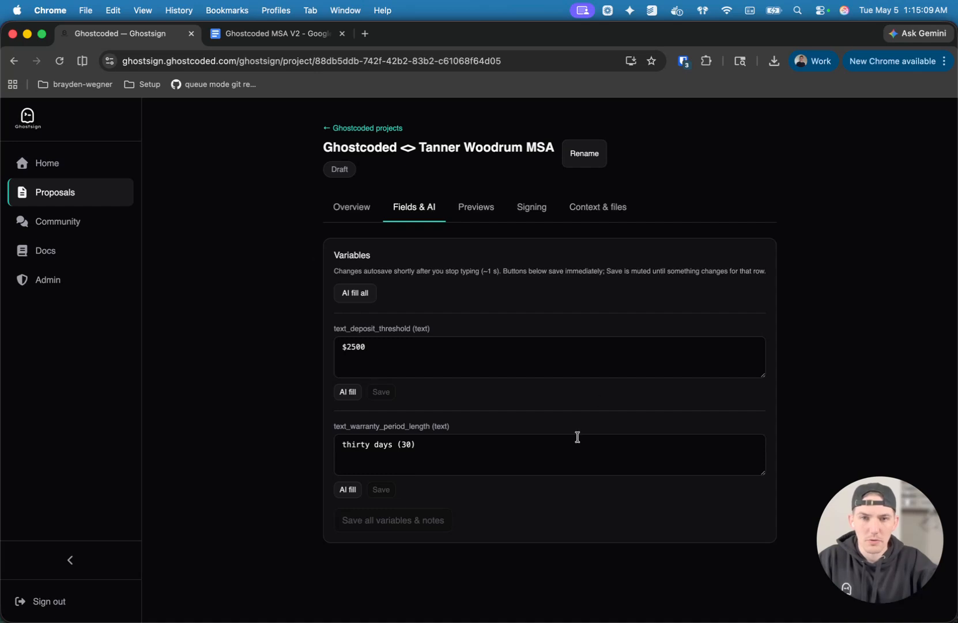
{"action": "left_click", "coordinate": [609, 207]}
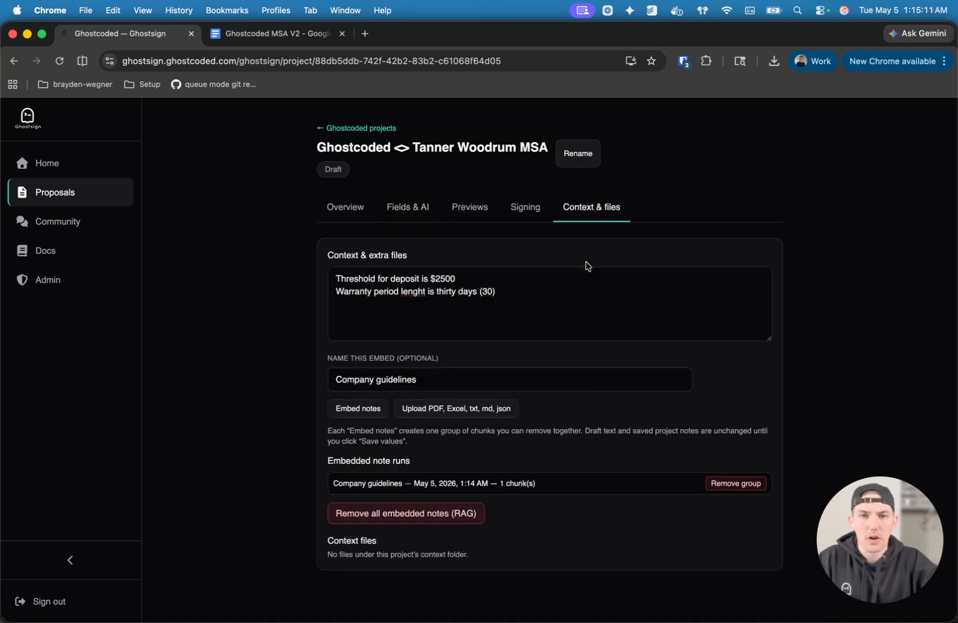
Generate a Drive preview of the project's agreement and open it in Google Docs.
{"action": "left_click", "coordinate": [469, 209]}
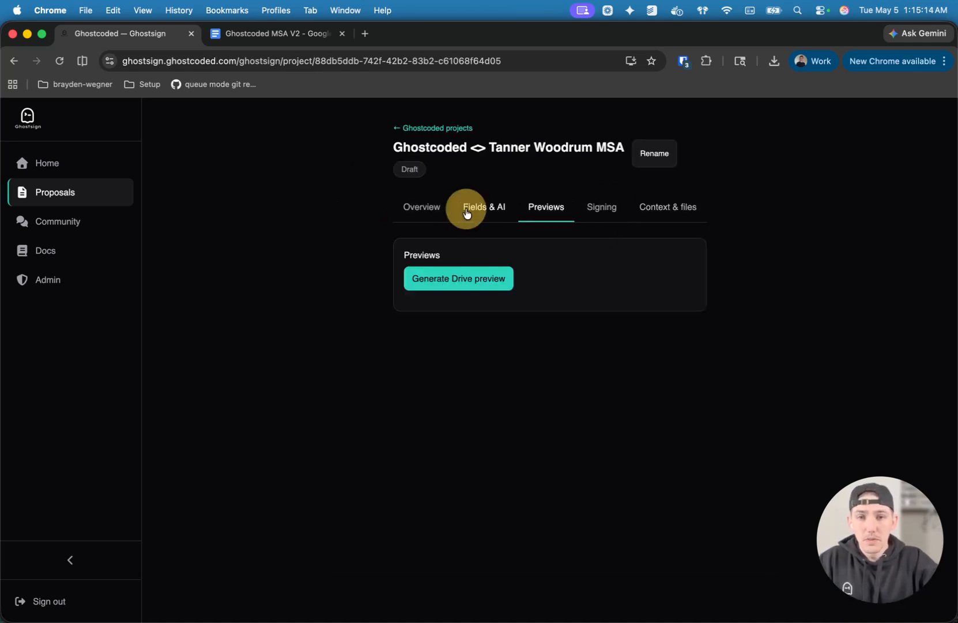
{"action": "left_click", "coordinate": [459, 282]}
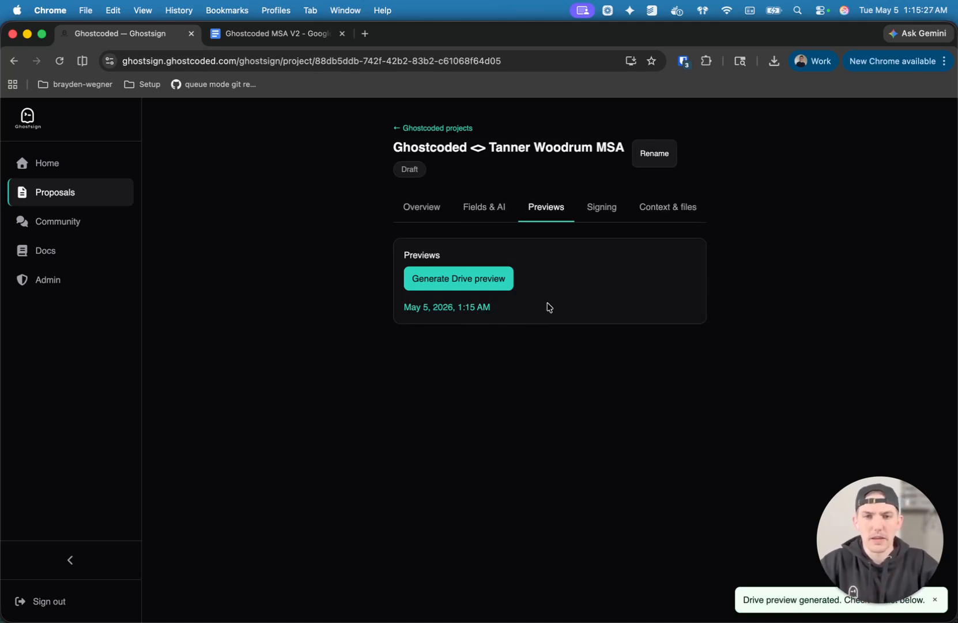
{"action": "left_click", "coordinate": [444, 308]}
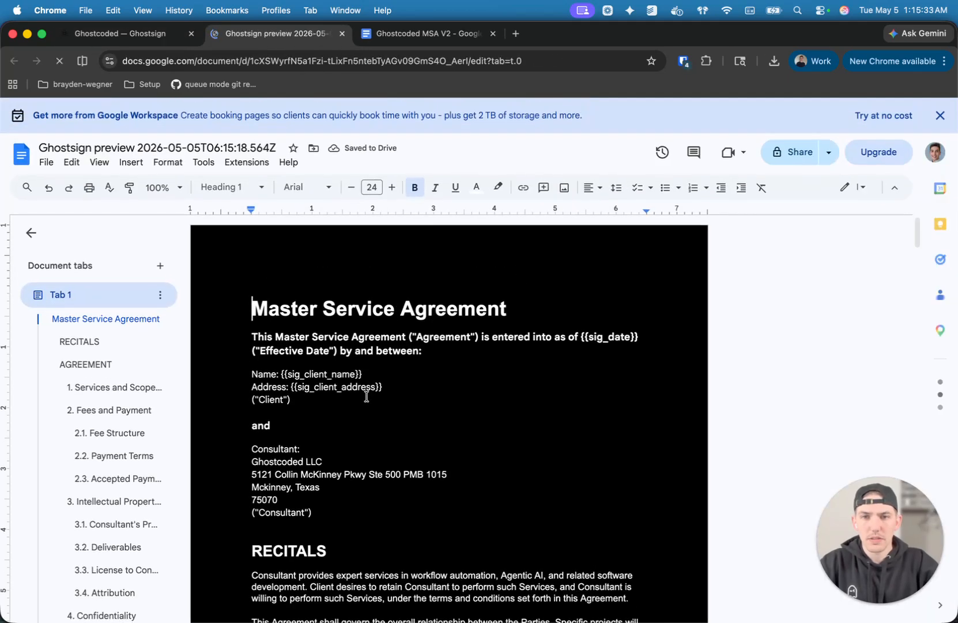
Check the filled-in fee threshold amounts in the payment terms of the agreement preview.
{"action": "scroll", "coordinate": [374, 406], "scroll_direction": "down", "scroll_amount": 7}
{"action": "scroll", "coordinate": [494, 461], "scroll_direction": "down", "scroll_amount": 1}
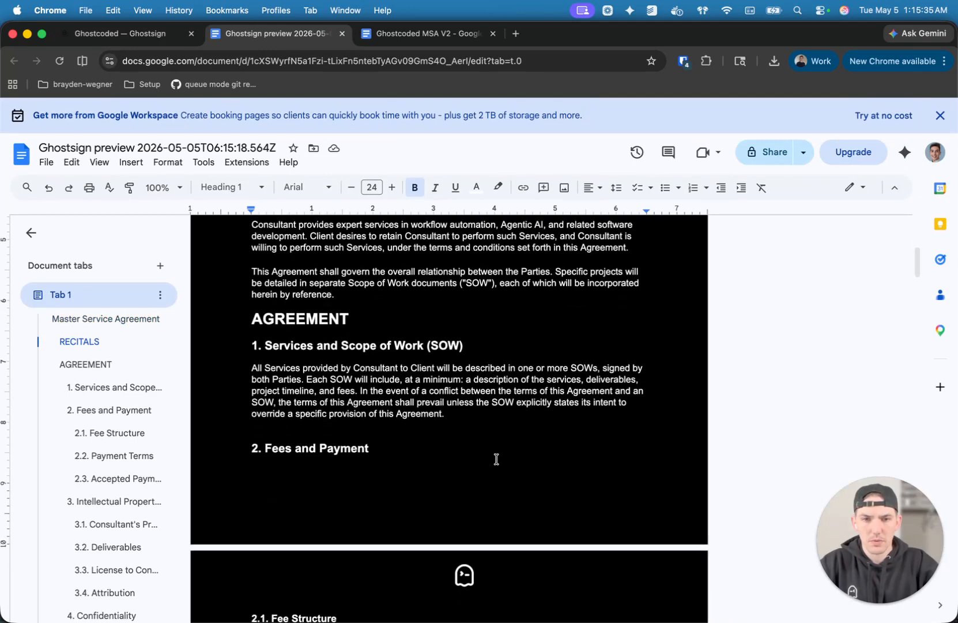
{"action": "scroll", "coordinate": [501, 425], "scroll_direction": "down", "scroll_amount": 4}
{"action": "left_click_drag", "start_coordinate": [487, 474], "coordinate": [598, 489]}
{"action": "left_click", "coordinate": [598, 489]}
{"action": "scroll", "coordinate": [548, 487], "scroll_direction": "down", "scroll_amount": 1}
{"action": "left_click_drag", "start_coordinate": [493, 484], "coordinate": [448, 483]}
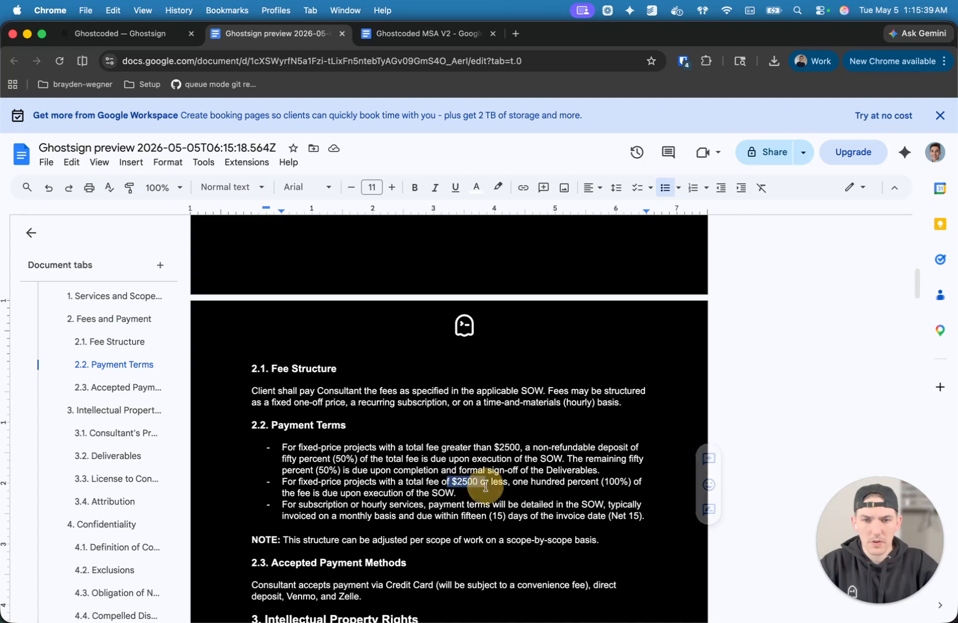
Read on through the agreement preview and check the warranty period in the Bug-Fix Warranty clause.
{"action": "scroll", "coordinate": [575, 508], "scroll_direction": "down", "scroll_amount": 6}
{"action": "scroll", "coordinate": [519, 456], "scroll_direction": "down", "scroll_amount": 2}
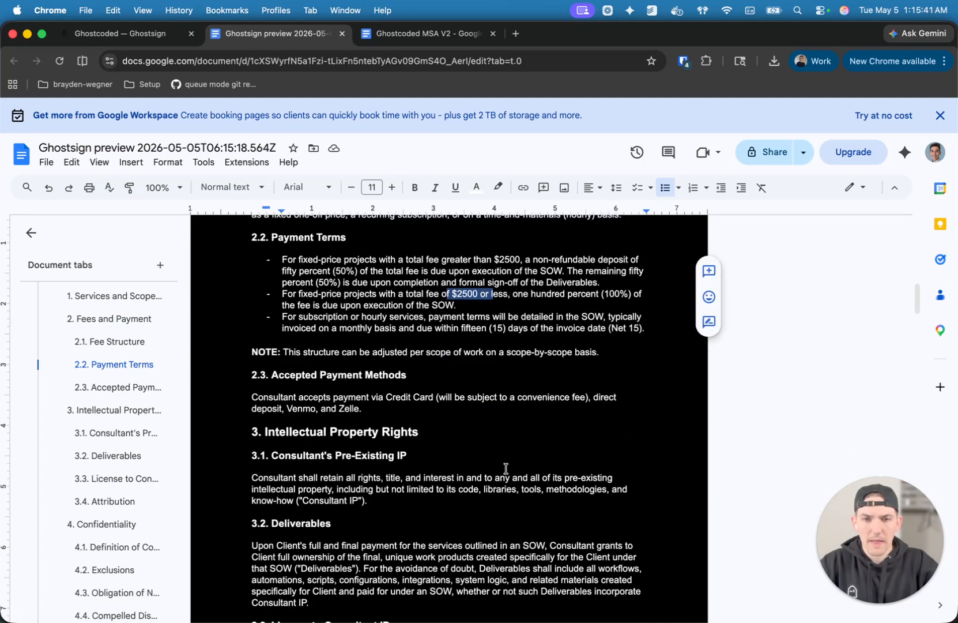
{"action": "scroll", "coordinate": [519, 494], "scroll_direction": "down", "scroll_amount": 10}
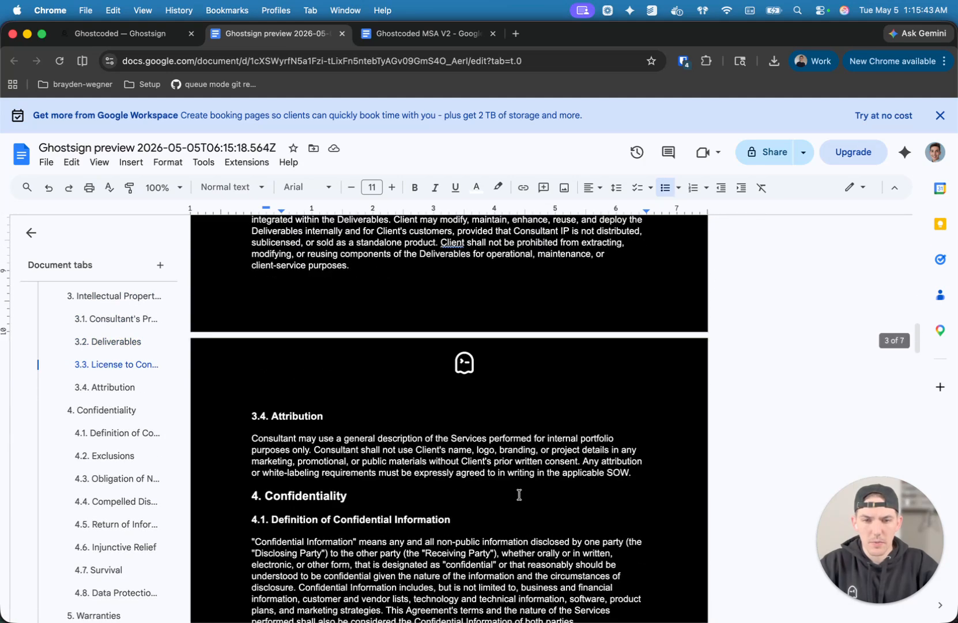
{"action": "scroll", "coordinate": [519, 495], "scroll_direction": "down", "scroll_amount": 10}
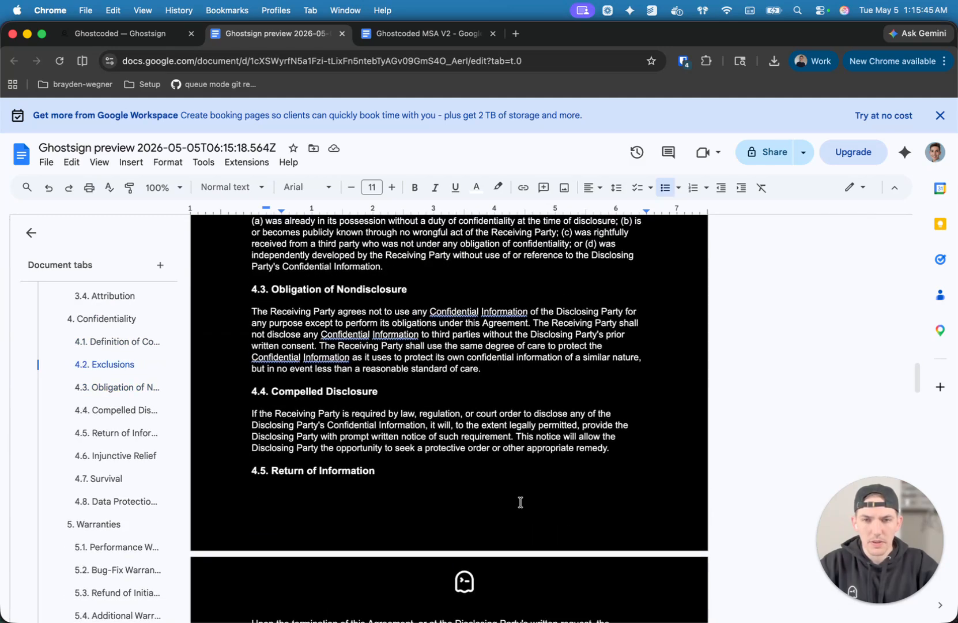
{"action": "scroll", "coordinate": [456, 470], "scroll_direction": "down", "scroll_amount": 12}
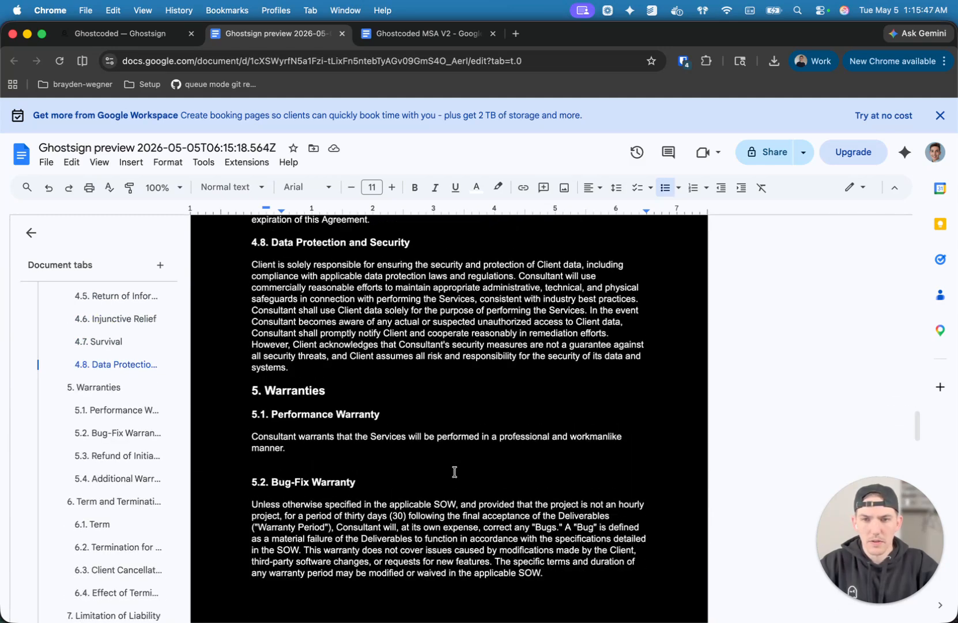
{"action": "scroll", "coordinate": [483, 501], "scroll_direction": "down", "scroll_amount": 1}
{"action": "left_click_drag", "start_coordinate": [332, 501], "coordinate": [423, 512]}
{"action": "left_click", "coordinate": [489, 559]}
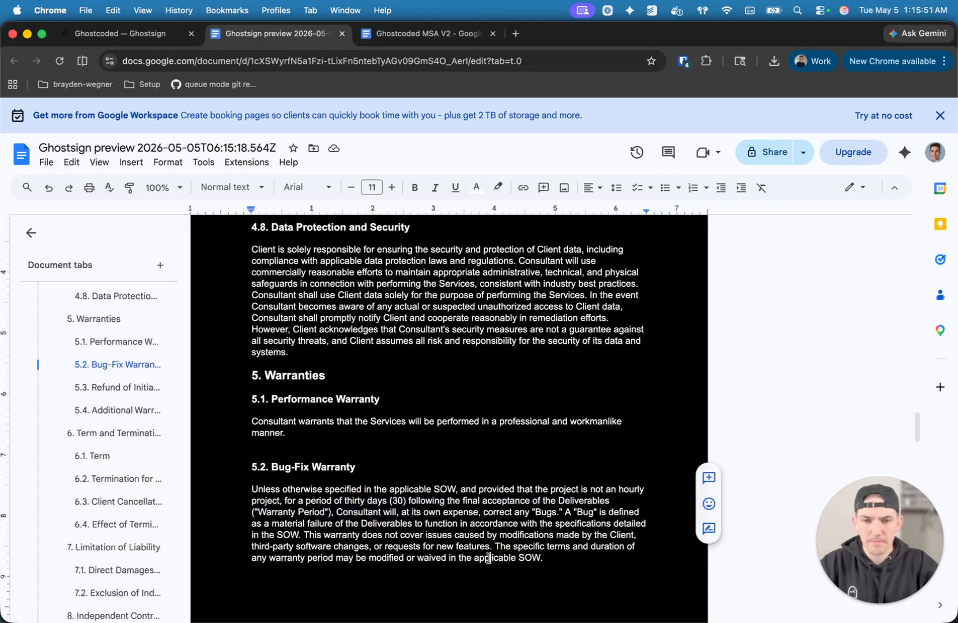
Examine the unfilled signature placeholders for client name, address and date at the start of the agreement.
{"action": "scroll", "coordinate": [549, 420], "scroll_direction": "down", "scroll_amount": 6}
{"action": "scroll", "coordinate": [550, 421], "scroll_direction": "up", "scroll_amount": 20}
{"action": "scroll", "coordinate": [550, 421], "scroll_direction": "up", "scroll_amount": 15}
{"action": "left_click_drag", "start_coordinate": [383, 387], "coordinate": [423, 362]}
{"action": "left_click", "coordinate": [422, 350]}
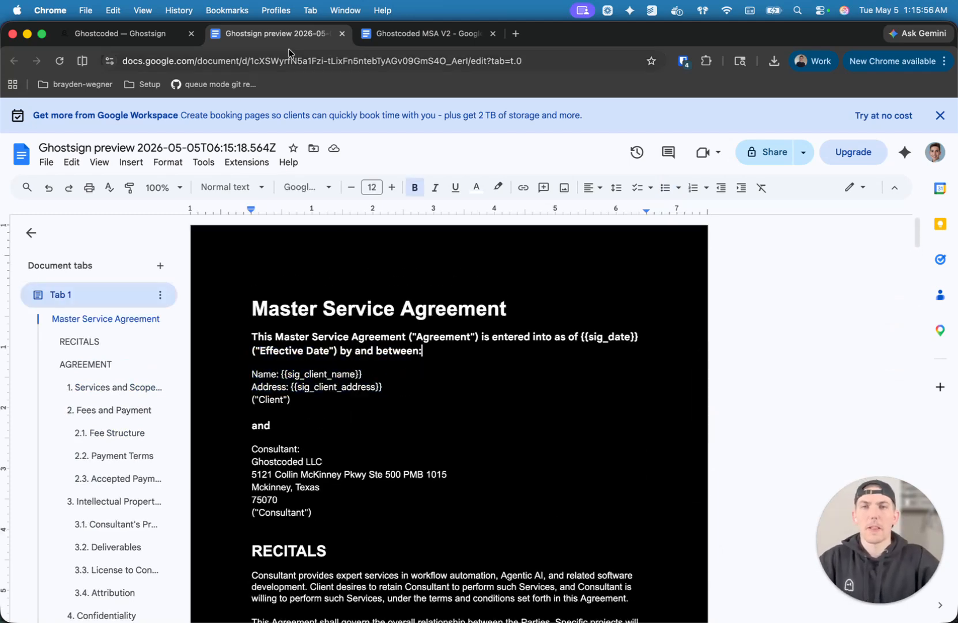
Switch to the Ghostsign project's signing settings and add the consultant as a signer with their email and display name.
{"action": "left_click", "coordinate": [107, 33]}
{"action": "left_click", "coordinate": [521, 209]}
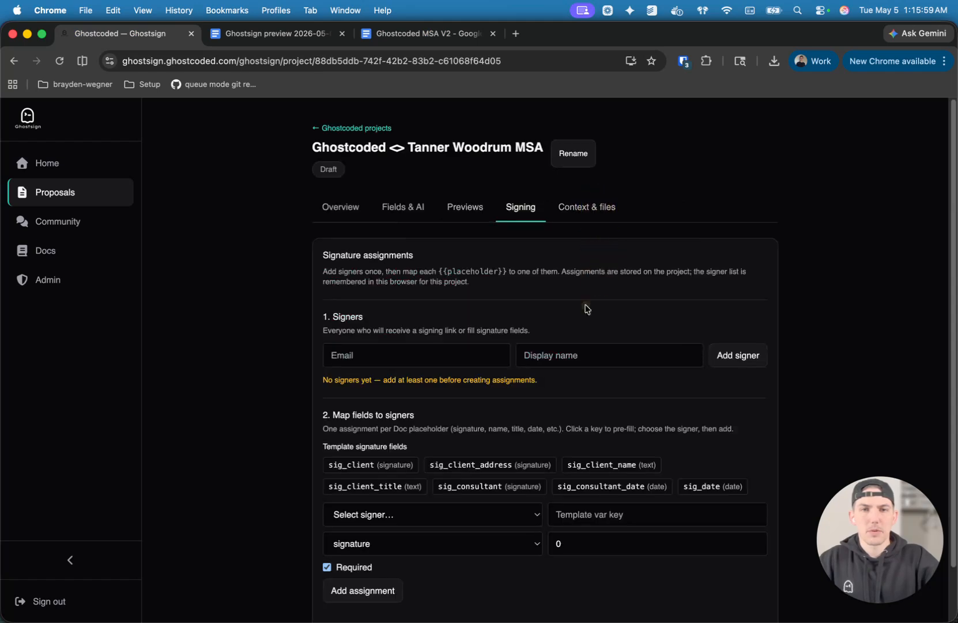
{"action": "scroll", "coordinate": [410, 329], "scroll_direction": "down", "scroll_amount": 2}
{"action": "left_click", "coordinate": [409, 307]}
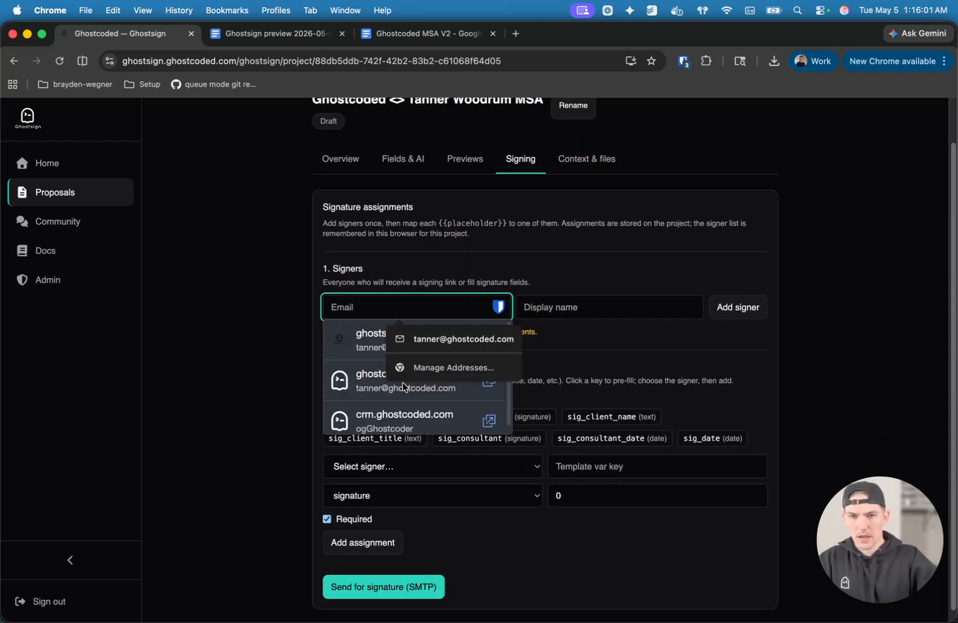
{"action": "left_click", "coordinate": [558, 263]}
{"action": "left_click", "coordinate": [426, 305]}
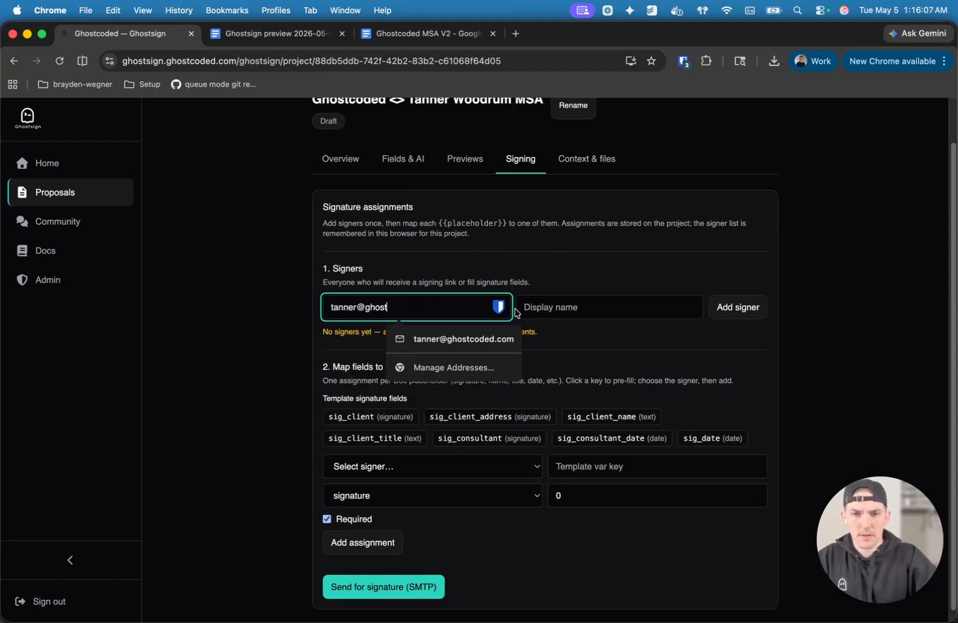
{"action": "left_click", "coordinate": [461, 340]}
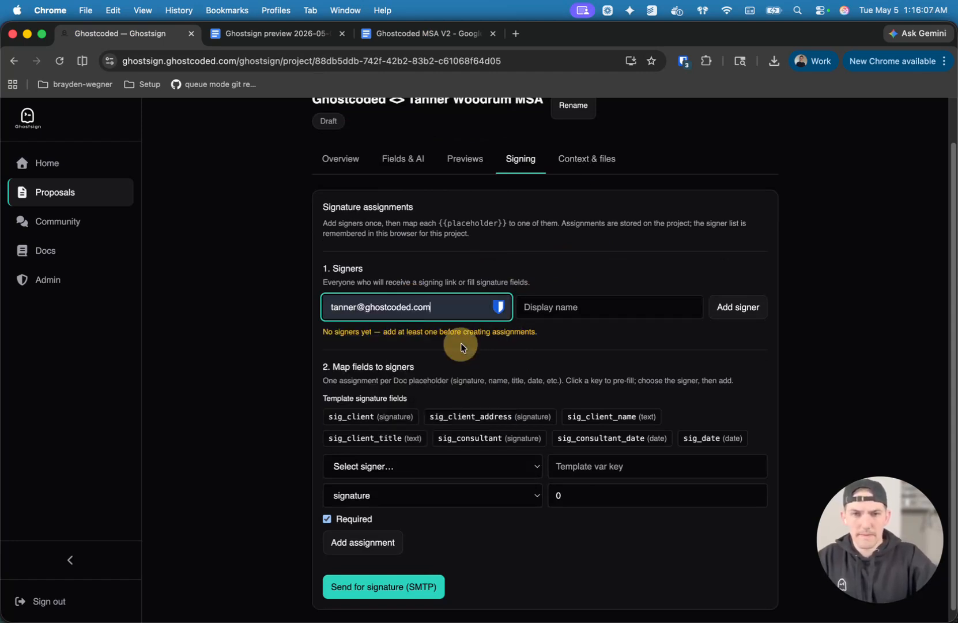
{"action": "left_click", "coordinate": [520, 312]}
{"action": "type", "text": "TAnner"}
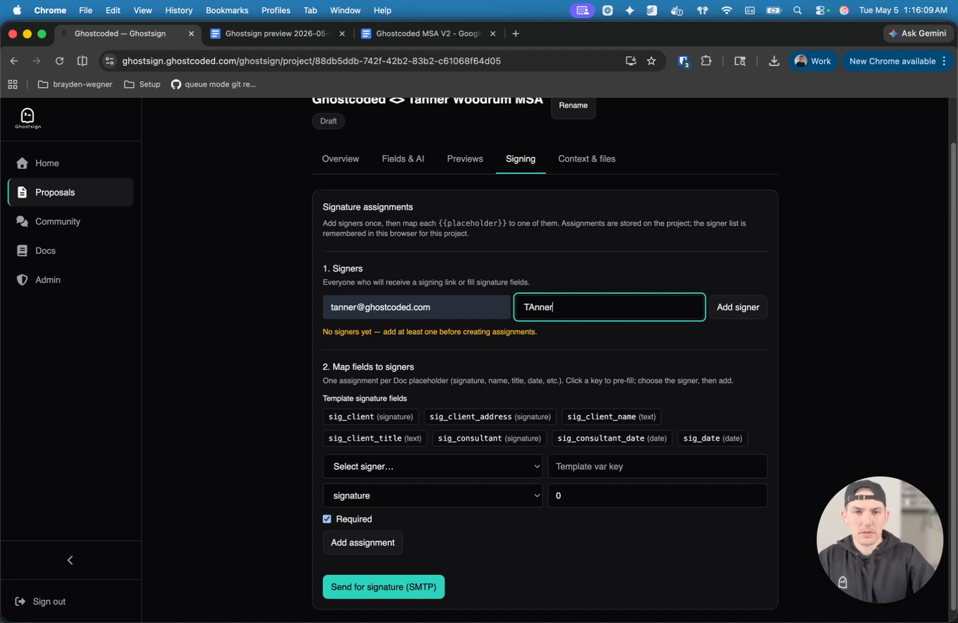
{"action": "type", "text": " Consultant"}
{"action": "left_click", "coordinate": [736, 306]}
Add the client as a second signer with their email address and display name.
{"action": "left_click", "coordinate": [394, 305]}
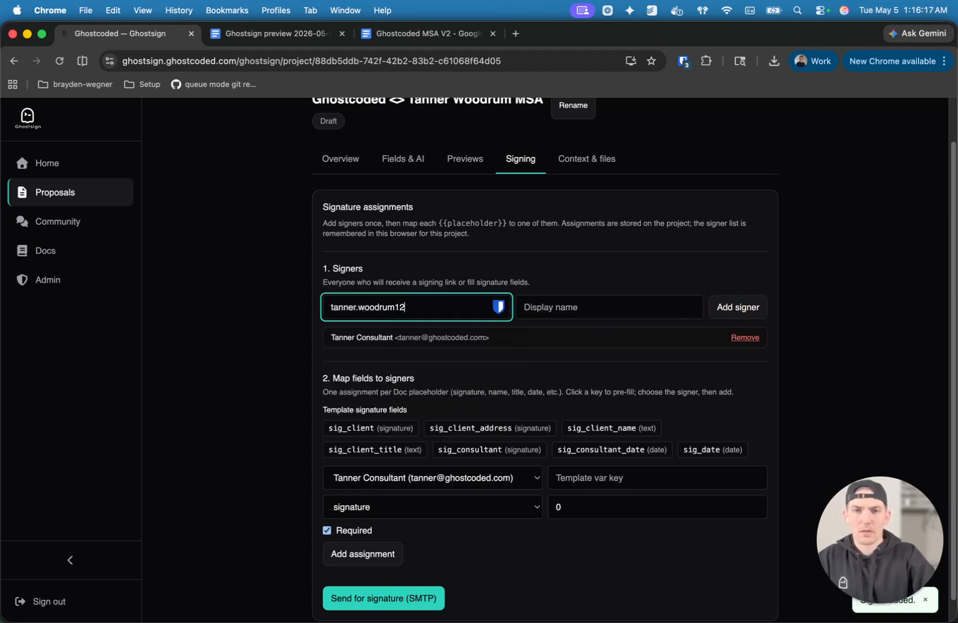
{"action": "key", "text": "Tab"}
{"action": "type", "text": "Tanner Client"}
{"action": "left_click", "coordinate": [715, 300]}
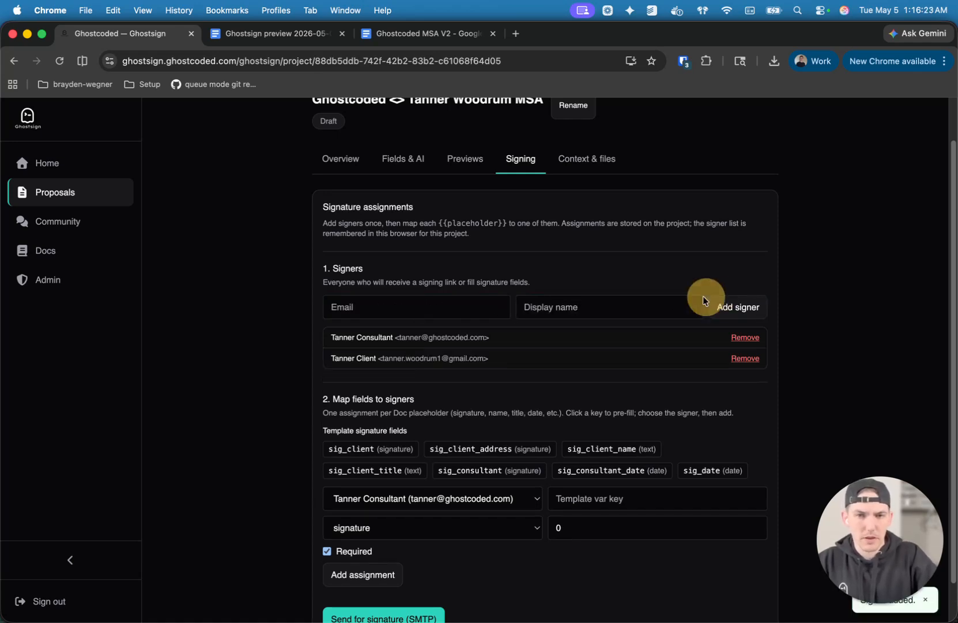
Assign the sig_client field to the client signer as a required signature.
{"action": "scroll", "coordinate": [384, 429], "scroll_direction": "down", "scroll_amount": 2}
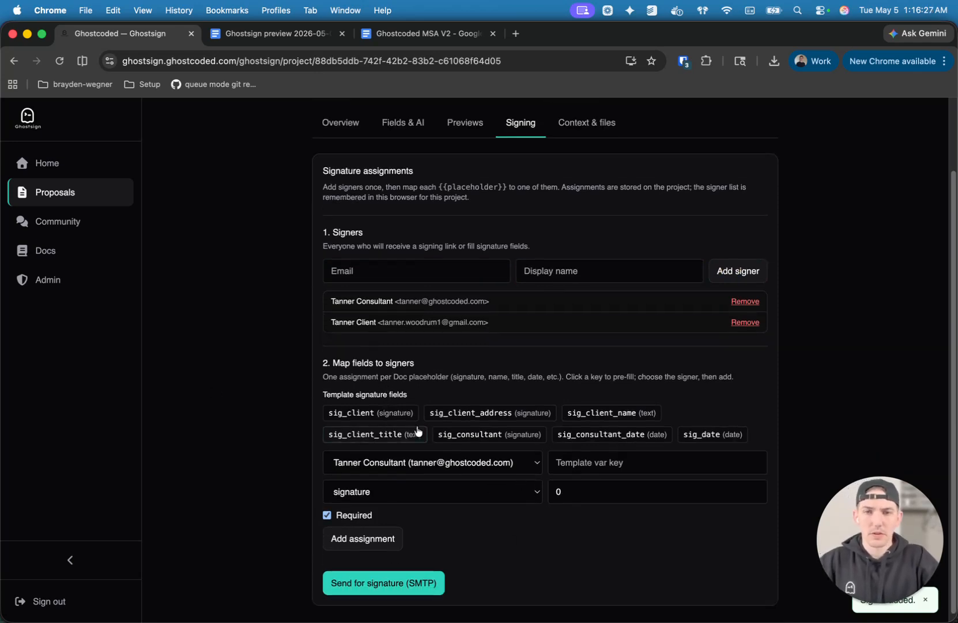
{"action": "left_click", "coordinate": [390, 421]}
{"action": "left_click", "coordinate": [398, 465]}
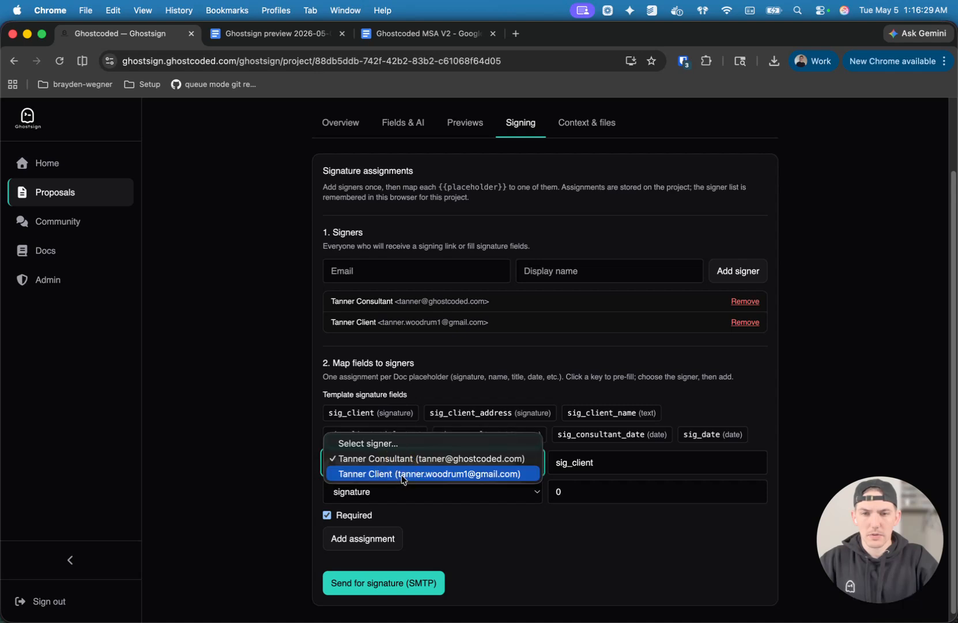
{"action": "left_click", "coordinate": [402, 474]}
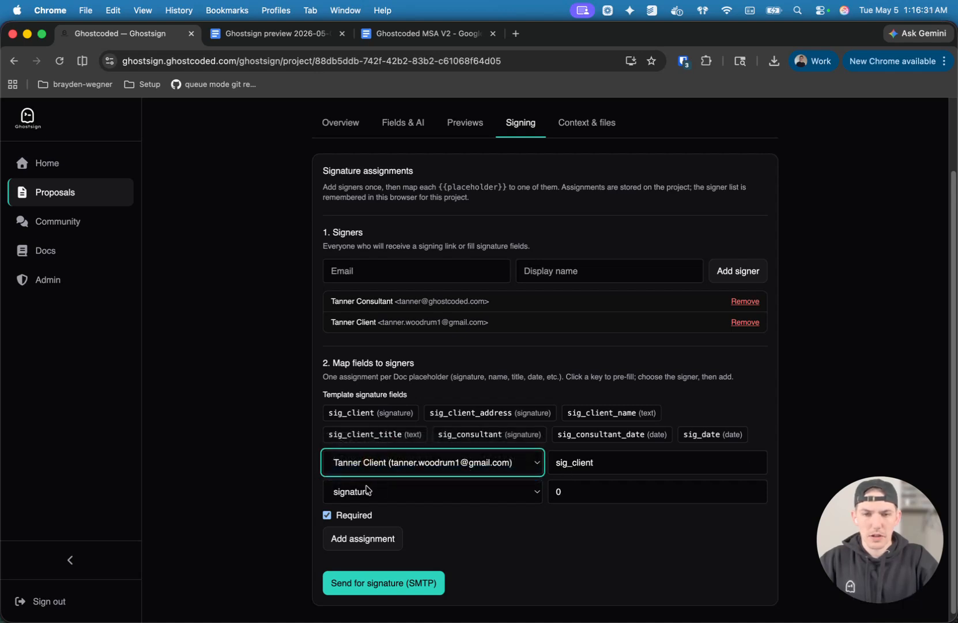
{"action": "left_click", "coordinate": [372, 542]}
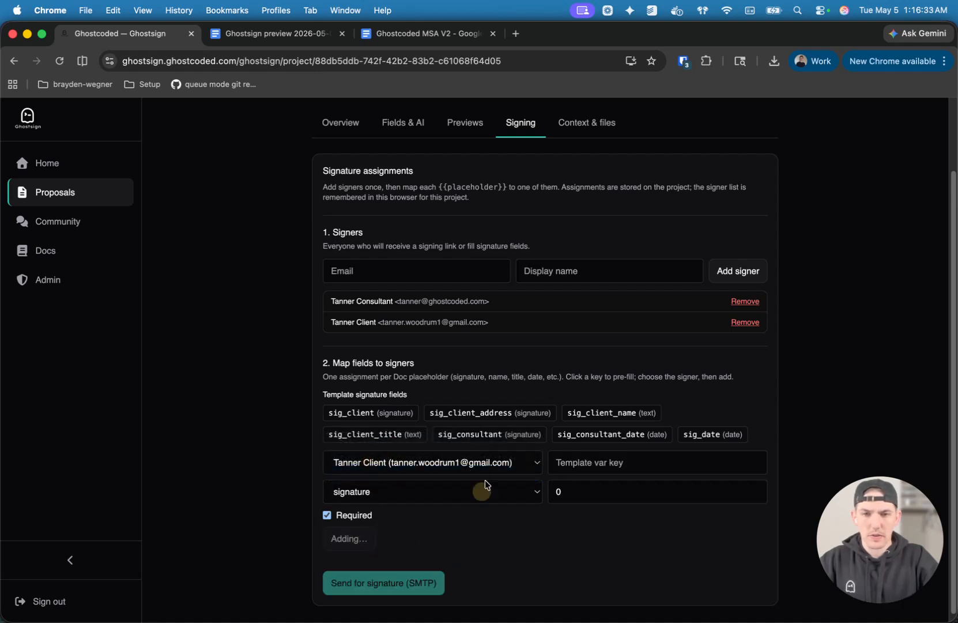
Assign the sig_client_address field to the client signer with its type set to text.
{"action": "left_click", "coordinate": [508, 412]}
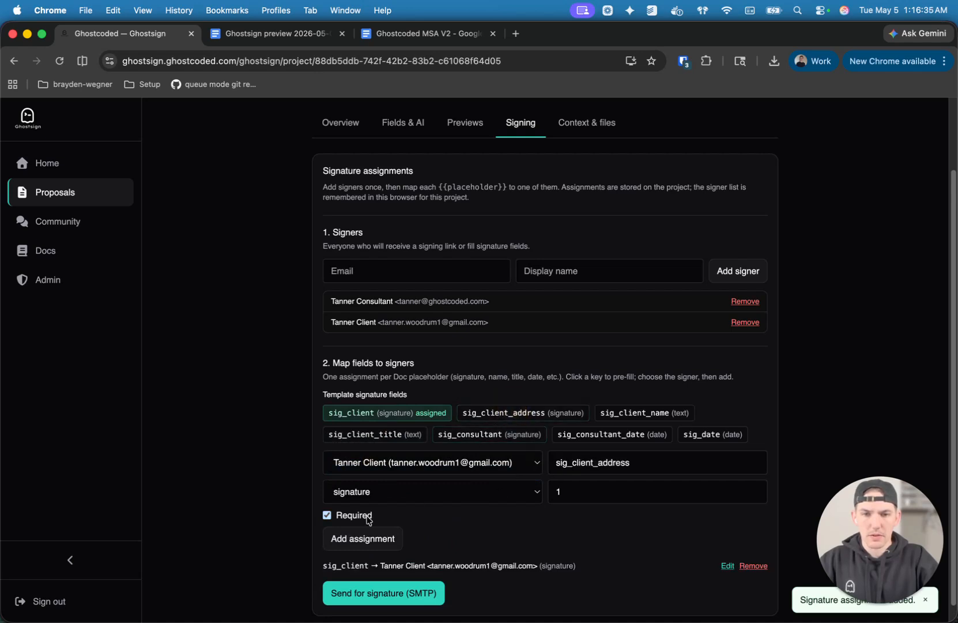
{"action": "left_click", "coordinate": [372, 492]}
{"action": "left_click", "coordinate": [369, 517]}
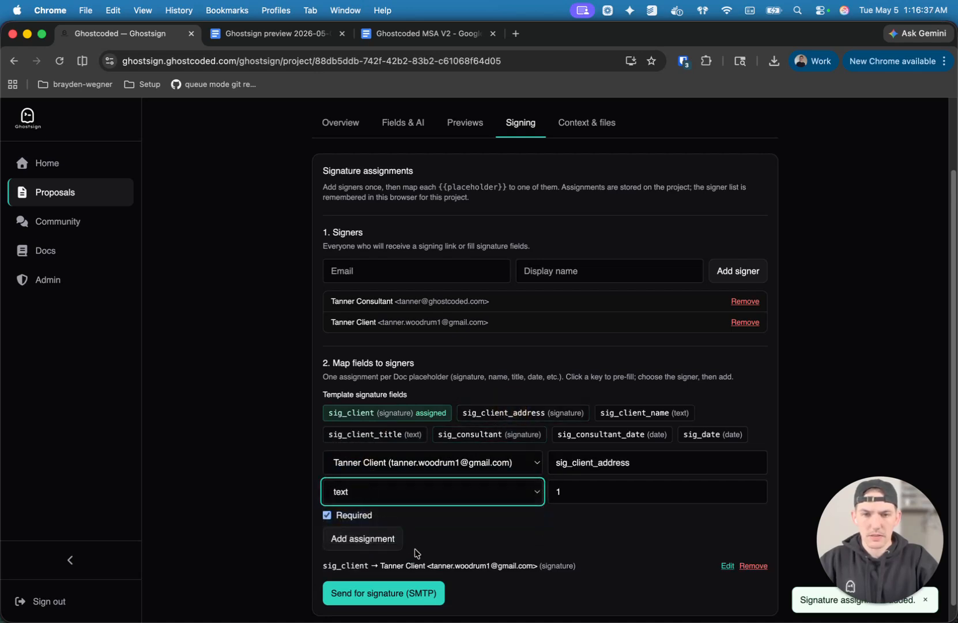
{"action": "left_click", "coordinate": [364, 540]}
Assign the sig_client_name and sig_client_title fields to the client signer as required text.
{"action": "left_click", "coordinate": [641, 414]}
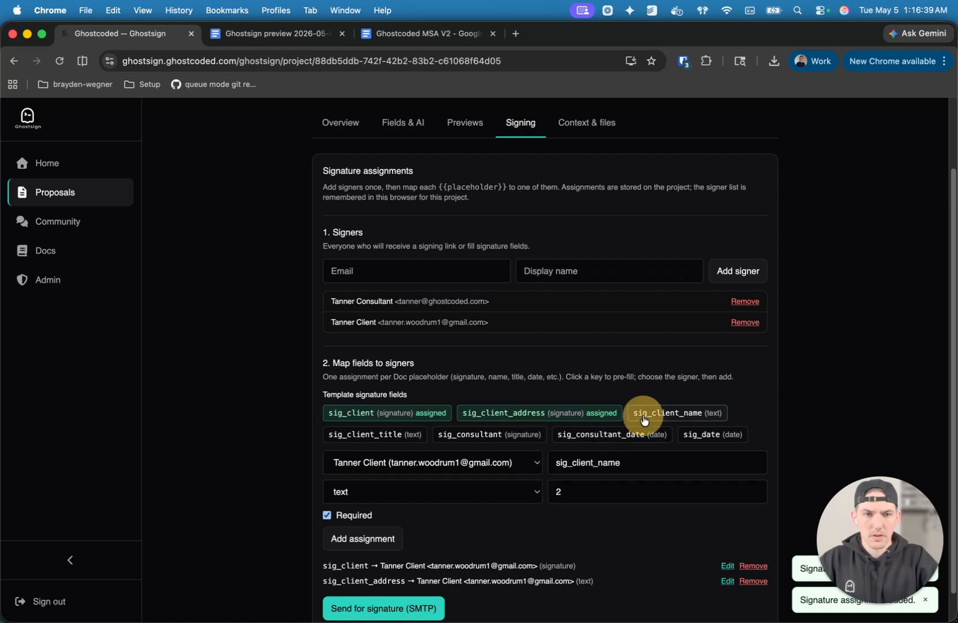
{"action": "left_click", "coordinate": [387, 539]}
{"action": "left_click", "coordinate": [409, 434]}
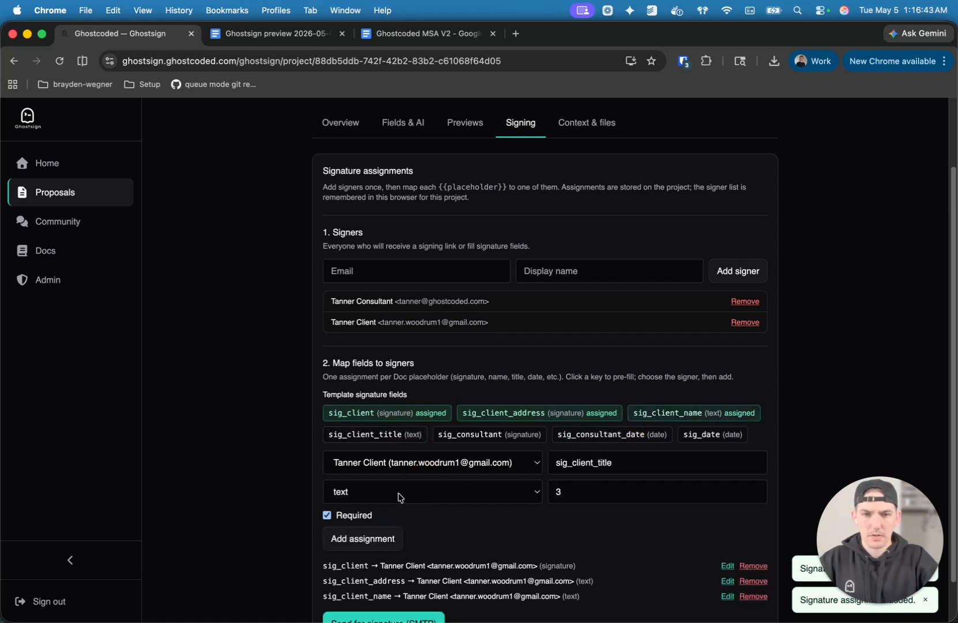
{"action": "left_click", "coordinate": [378, 538]}
Assign sig_consultant as a signature and sig_consultant_date as a date to the consultant signer.
{"action": "left_click", "coordinate": [510, 441]}
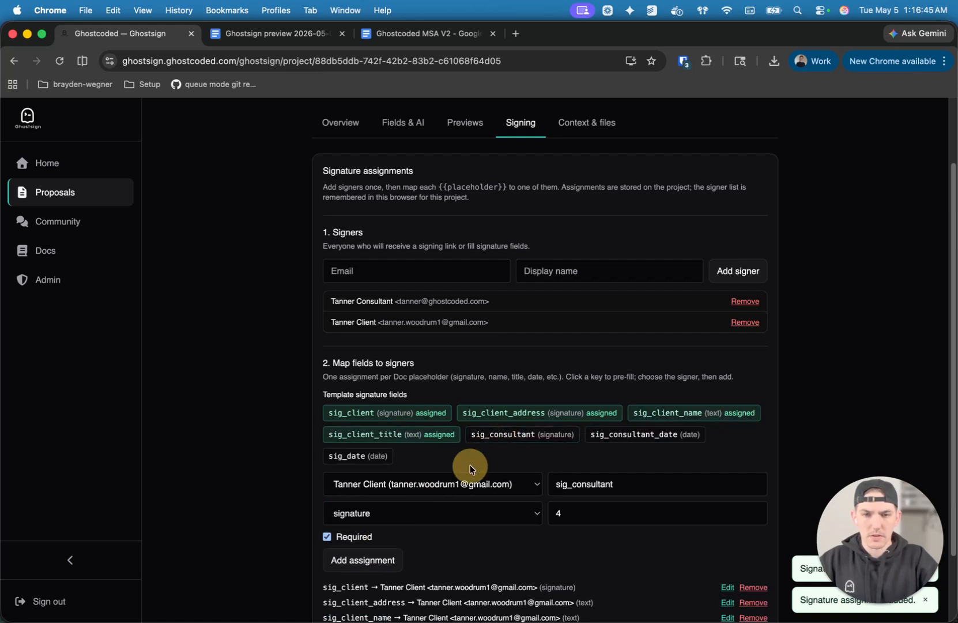
{"action": "left_click", "coordinate": [446, 484]}
{"action": "left_click", "coordinate": [439, 471]}
{"action": "left_click", "coordinate": [438, 458]}
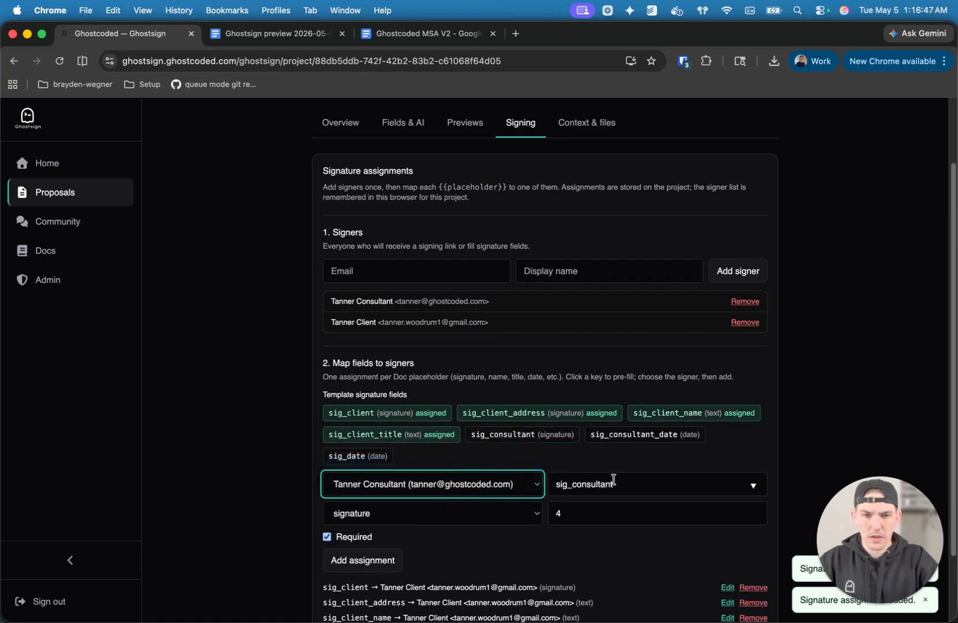
{"action": "left_click", "coordinate": [381, 559]}
{"action": "left_click", "coordinate": [672, 434]}
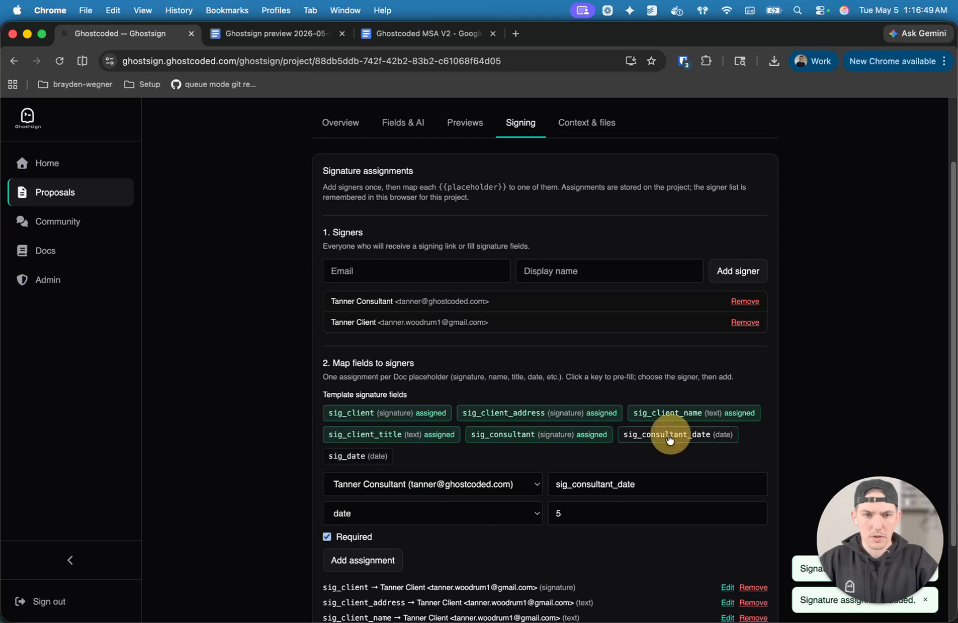
{"action": "left_click", "coordinate": [361, 559]}
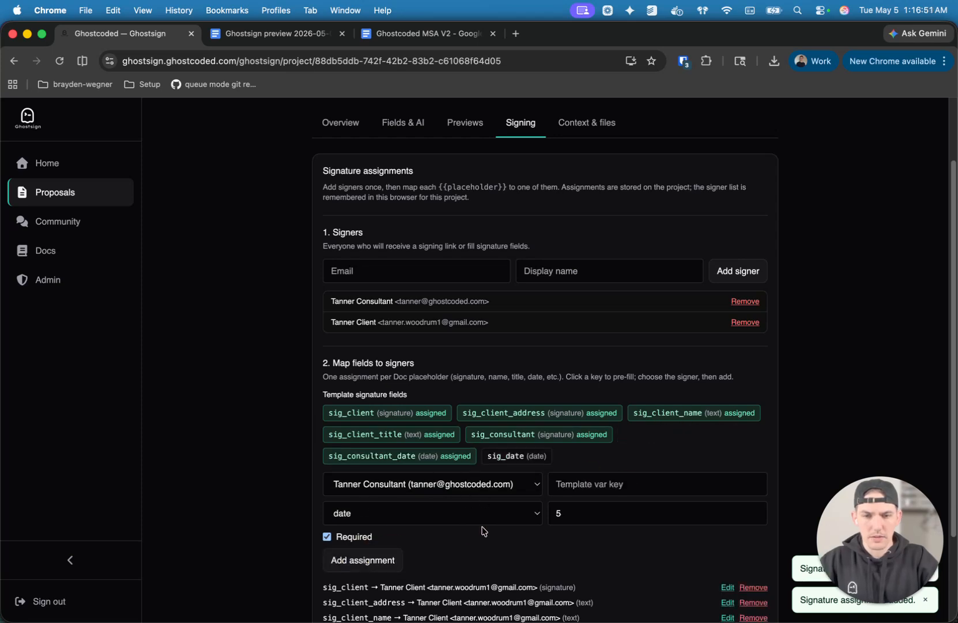
Reload the project page and assign the sig_date field to the client signer as a required date.
{"action": "scroll", "coordinate": [479, 527], "scroll_direction": "down", "scroll_amount": 4}
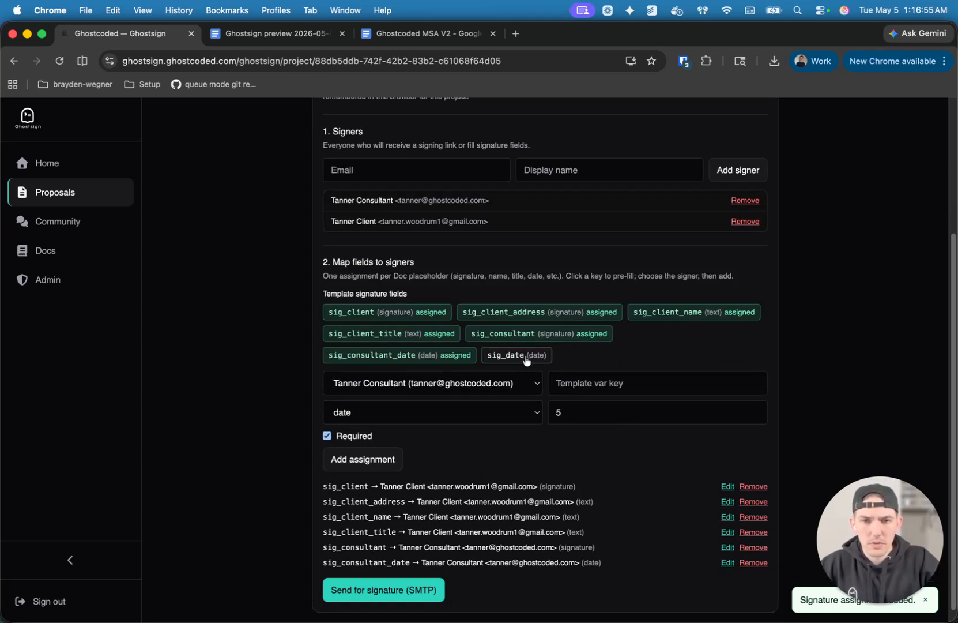
{"action": "left_click", "coordinate": [59, 60]}
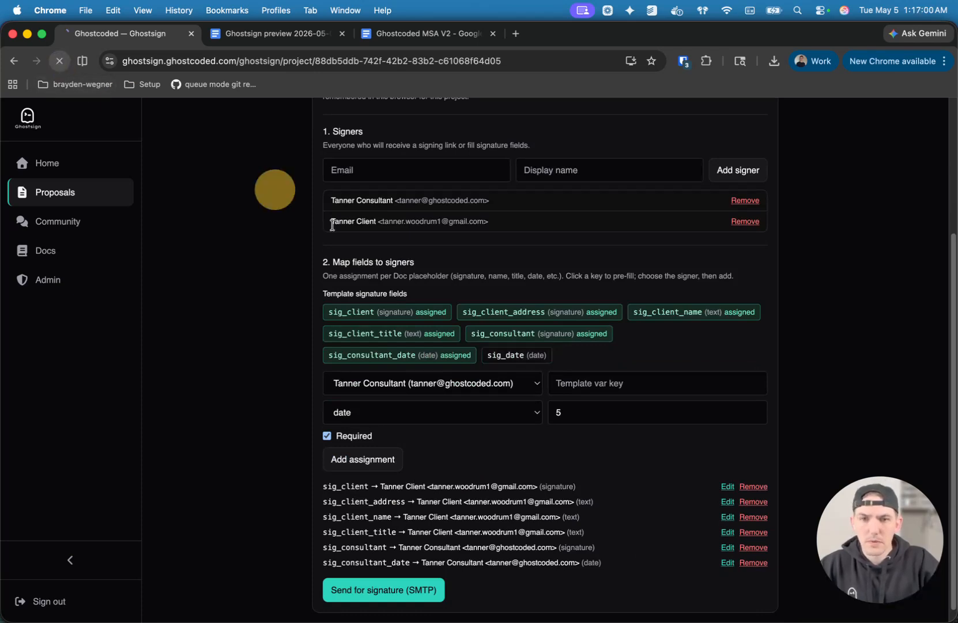
{"action": "left_click", "coordinate": [603, 209]}
{"action": "scroll", "coordinate": [522, 450], "scroll_direction": "down", "scroll_amount": 1}
{"action": "scroll", "coordinate": [511, 490], "scroll_direction": "down", "scroll_amount": 3}
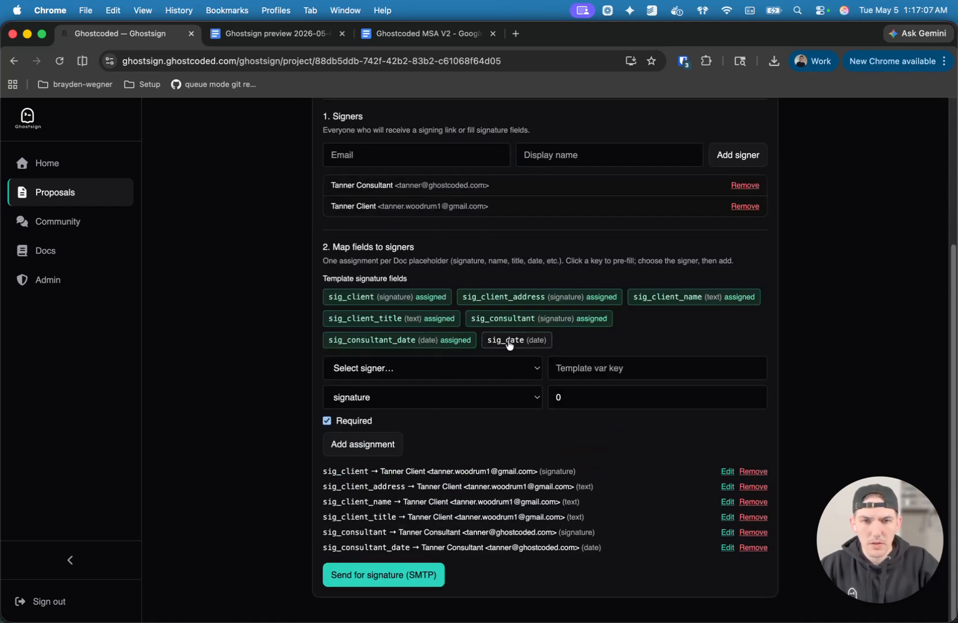
{"action": "left_click", "coordinate": [539, 338]}
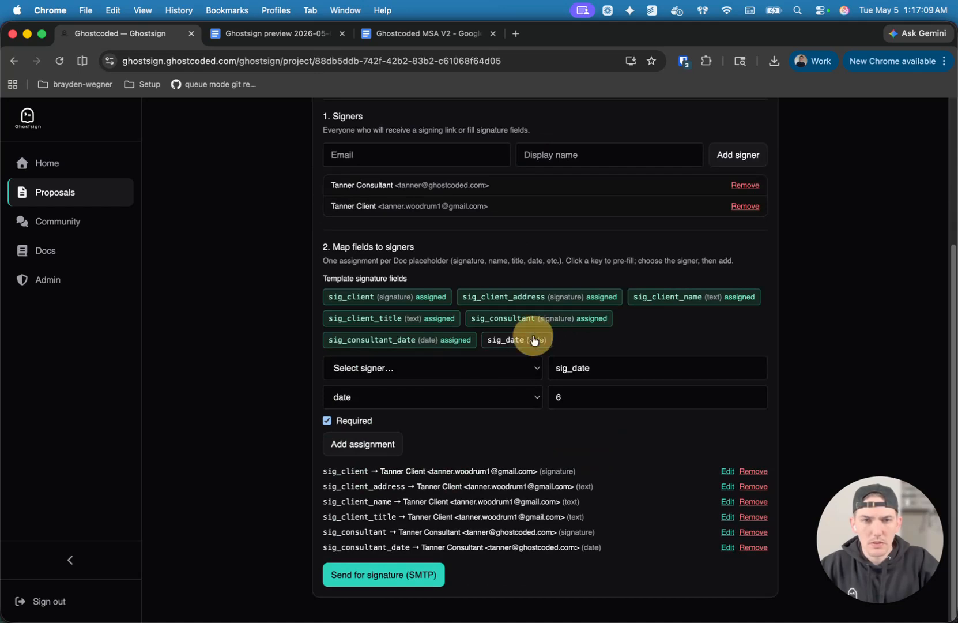
{"action": "left_click", "coordinate": [423, 368]}
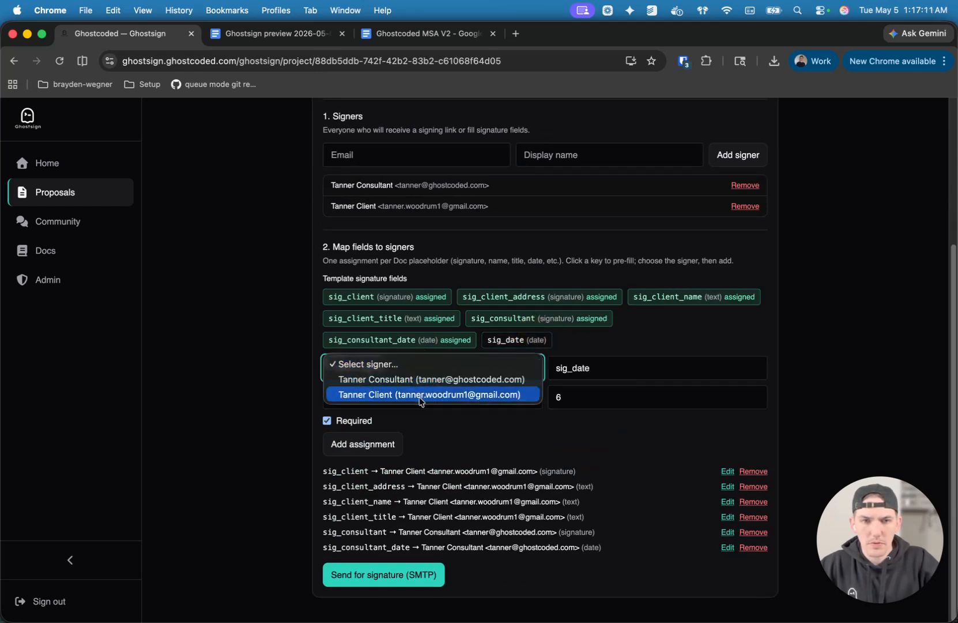
{"action": "left_click", "coordinate": [426, 394]}
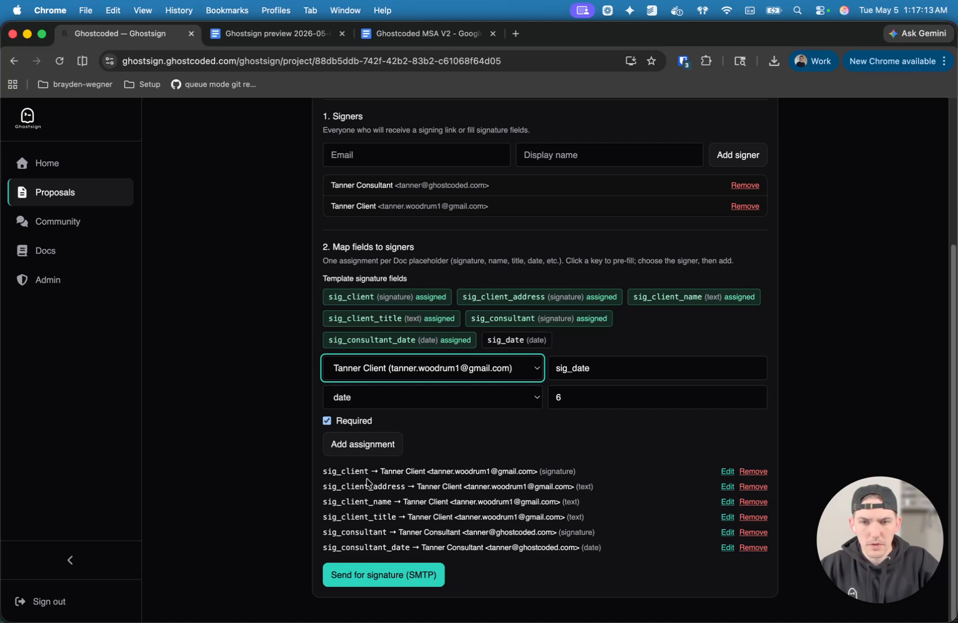
{"action": "left_click", "coordinate": [380, 452]}
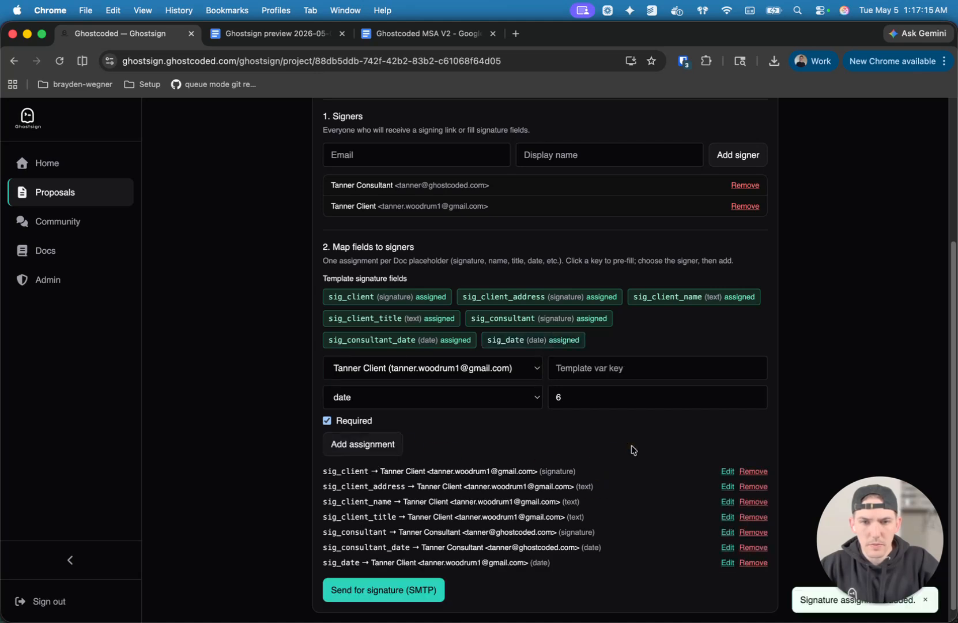
{"action": "scroll", "coordinate": [525, 482], "scroll_direction": "down", "scroll_amount": 1}
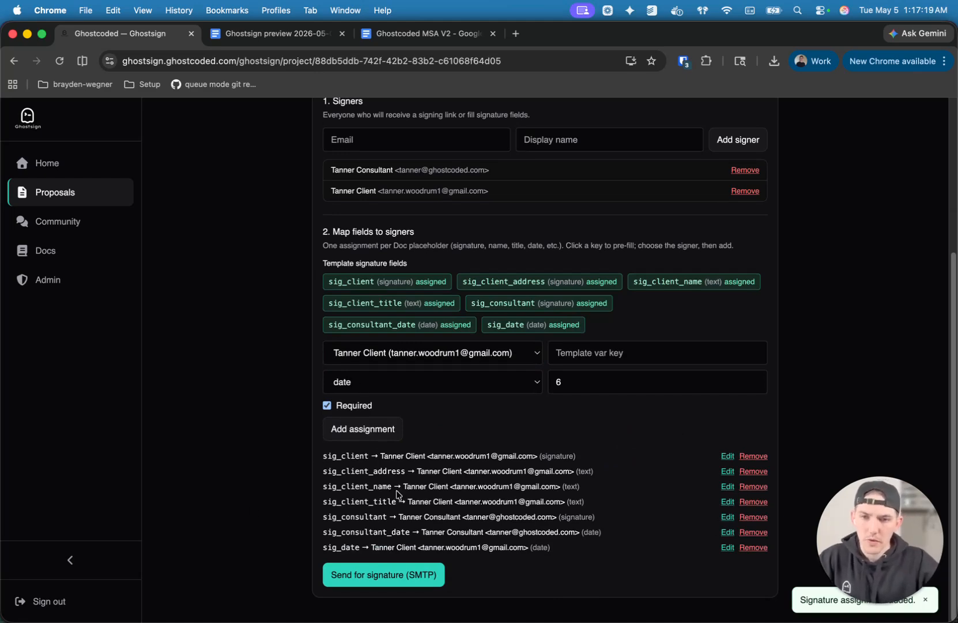
Review the project's previews, its deposit threshold and warranty period variables, and the completed signature assignments.
{"action": "scroll", "coordinate": [508, 414], "scroll_direction": "up", "scroll_amount": 5}
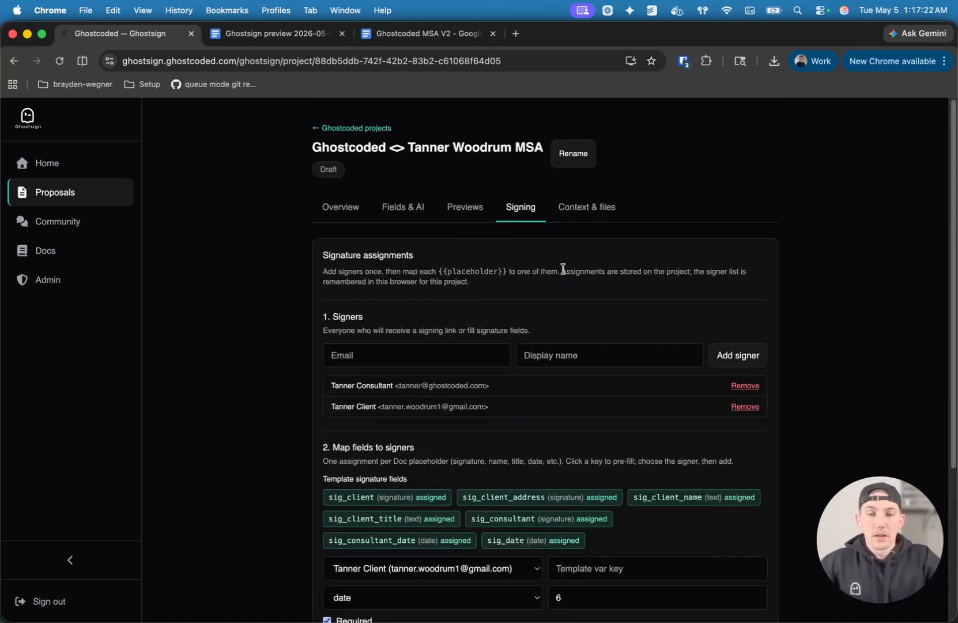
{"action": "left_click", "coordinate": [469, 214]}
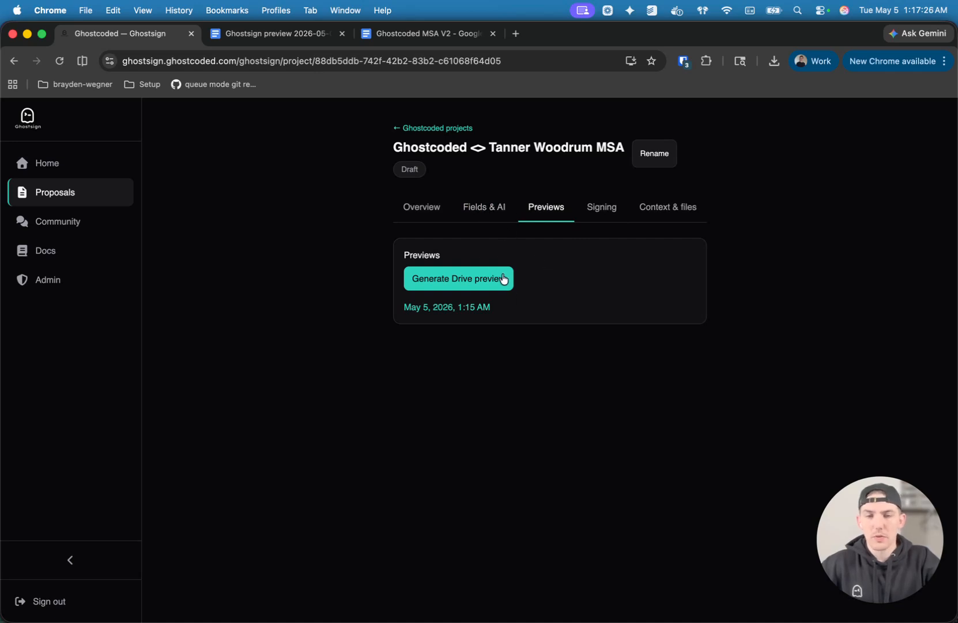
{"action": "left_click", "coordinate": [495, 209]}
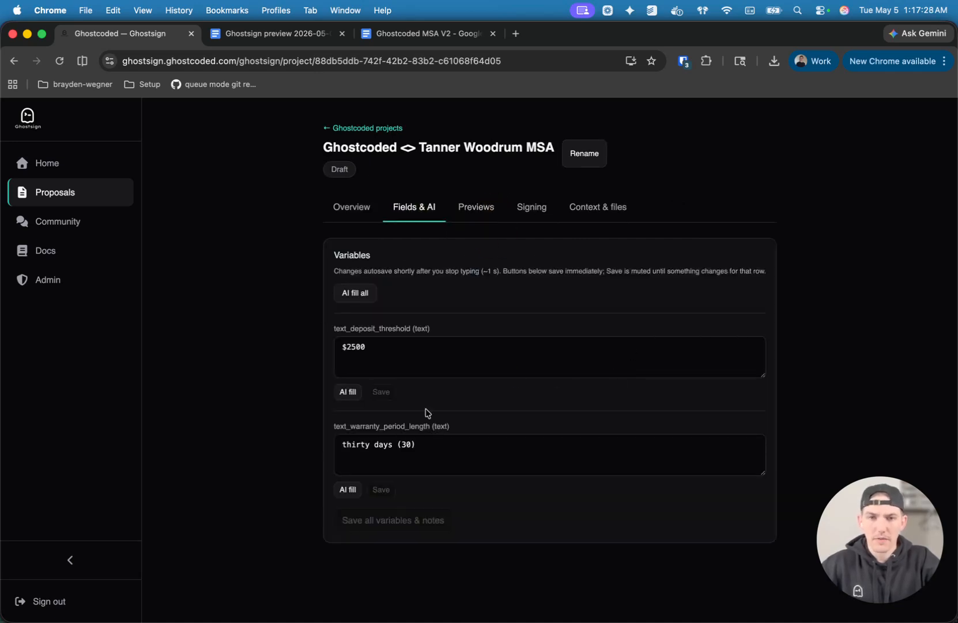
{"action": "left_click", "coordinate": [451, 366]}
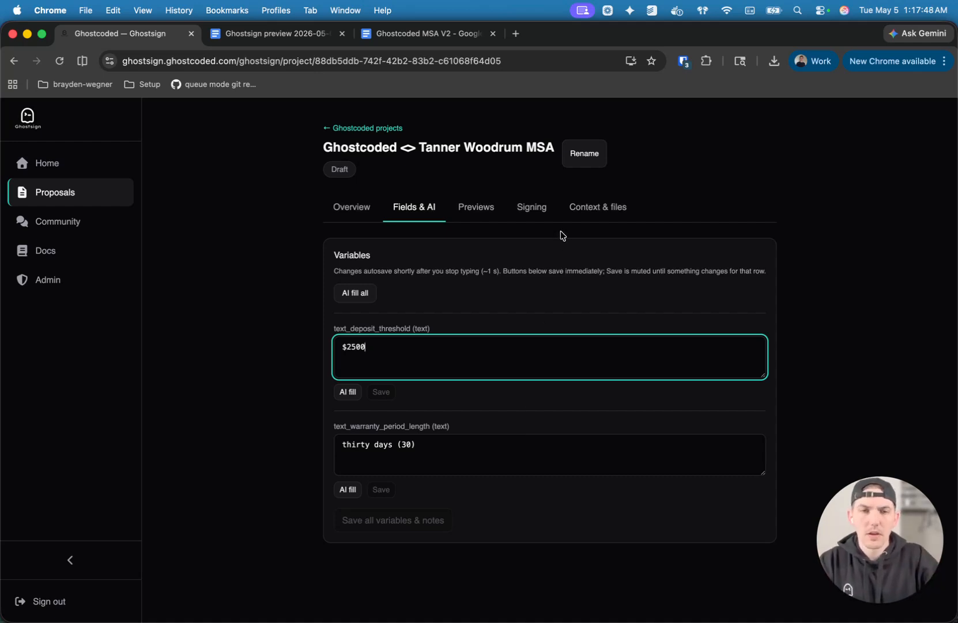
{"action": "left_click", "coordinate": [544, 213]}
{"action": "scroll", "coordinate": [642, 456], "scroll_direction": "down", "scroll_amount": 4}
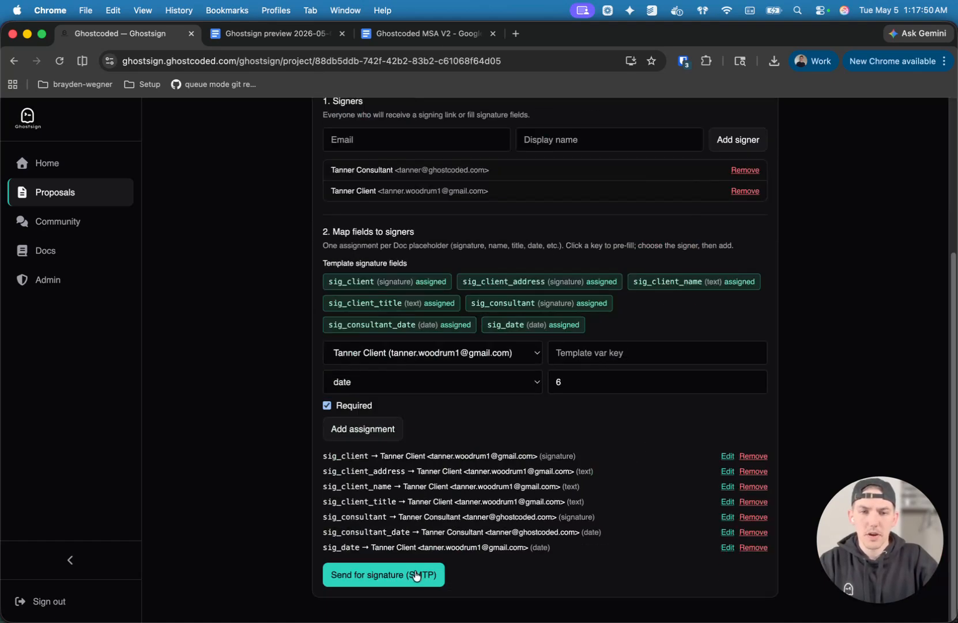
{"action": "scroll", "coordinate": [457, 463], "scroll_direction": "up", "scroll_amount": 4}
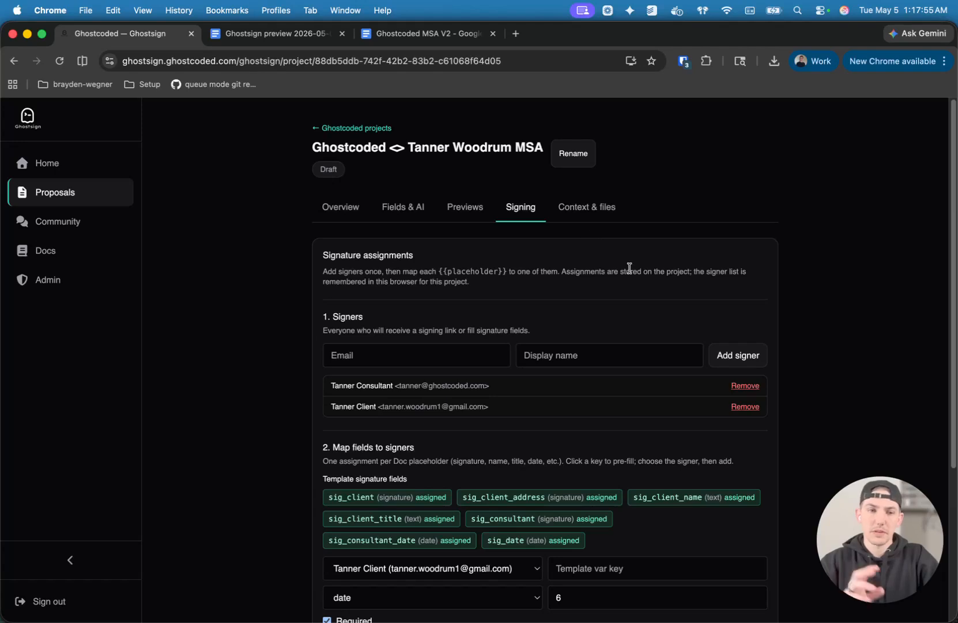
Examine the workspace settings for the Google account, outgoing SMTP email and webhooks, and glance at the MSA template document.
{"action": "left_click", "coordinate": [365, 128]}
{"action": "left_click", "coordinate": [504, 189]}
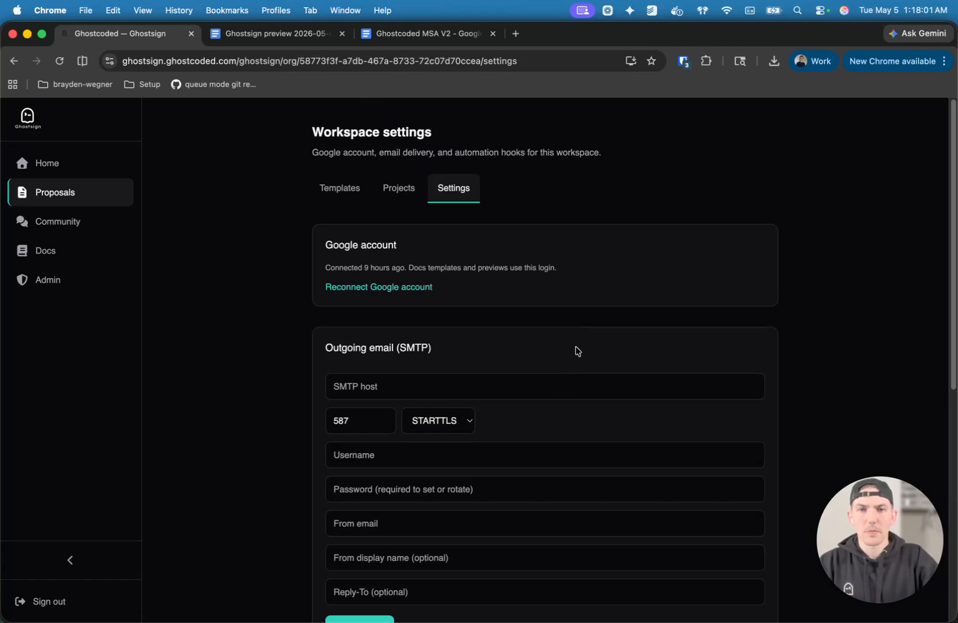
{"action": "scroll", "coordinate": [517, 379], "scroll_direction": "down", "scroll_amount": 1}
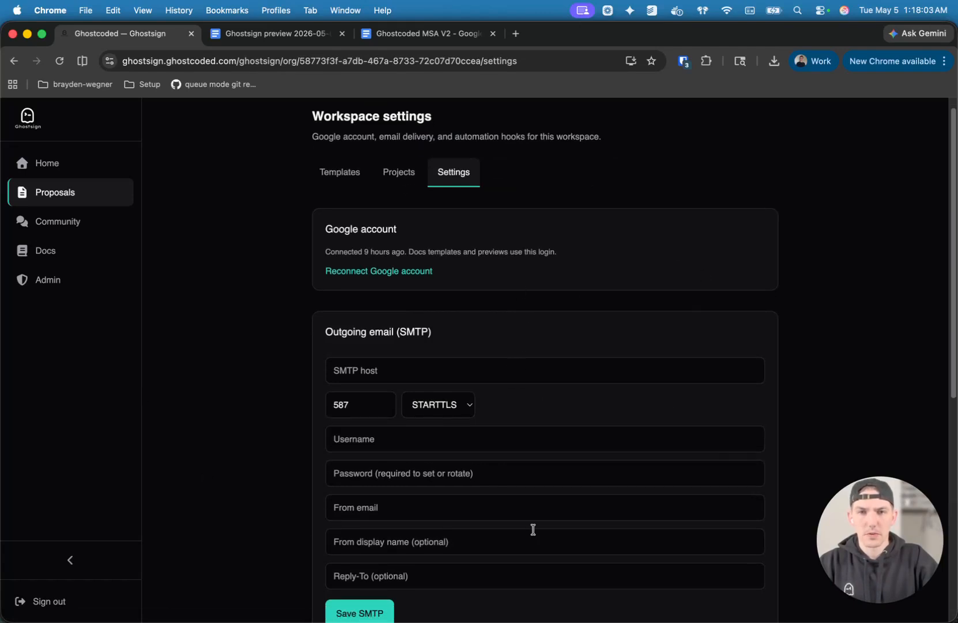
{"action": "scroll", "coordinate": [448, 539], "scroll_direction": "down", "scroll_amount": 10}
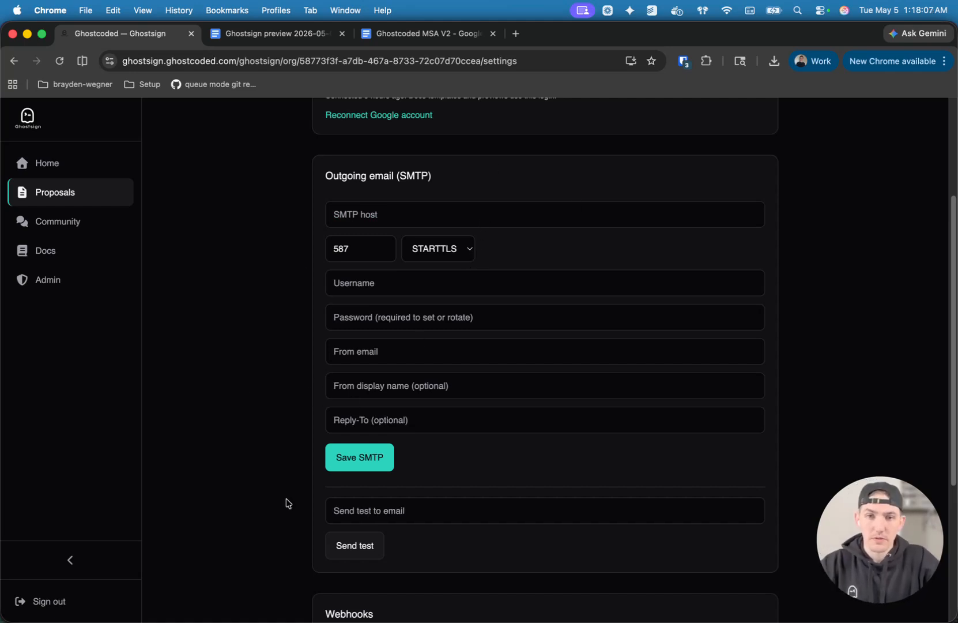
{"action": "scroll", "coordinate": [526, 507], "scroll_direction": "down", "scroll_amount": 10}
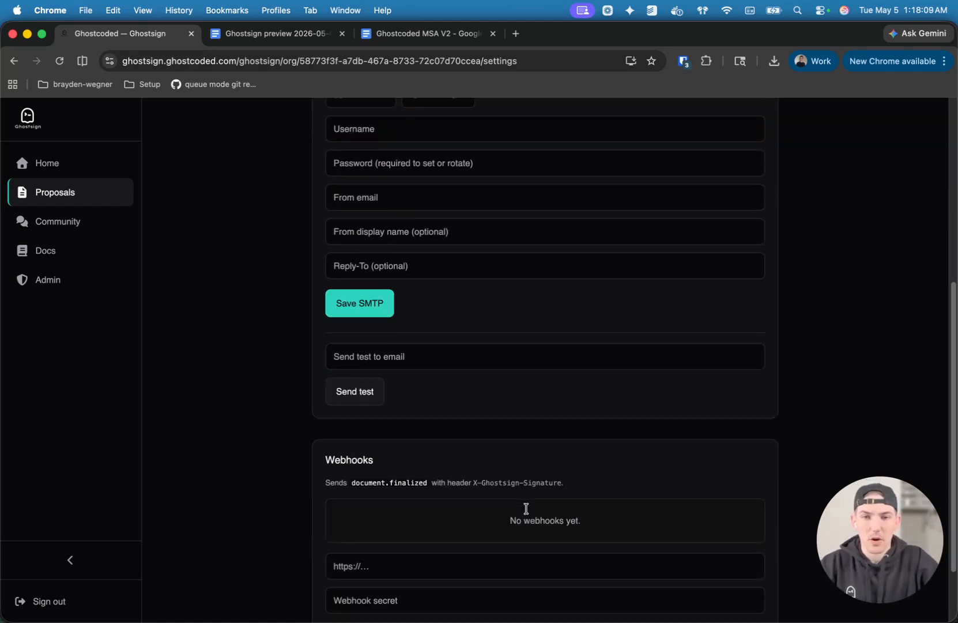
{"action": "scroll", "coordinate": [526, 507], "scroll_direction": "down", "scroll_amount": 2}
{"action": "scroll", "coordinate": [542, 346], "scroll_direction": "down", "scroll_amount": 4}
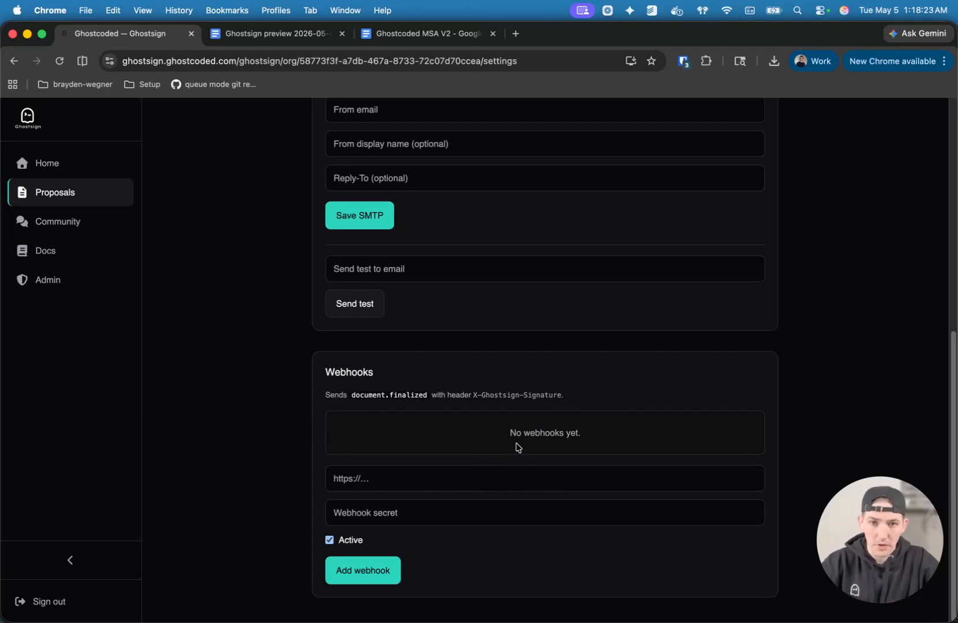
{"action": "scroll", "coordinate": [512, 432], "scroll_direction": "up", "scroll_amount": 10}
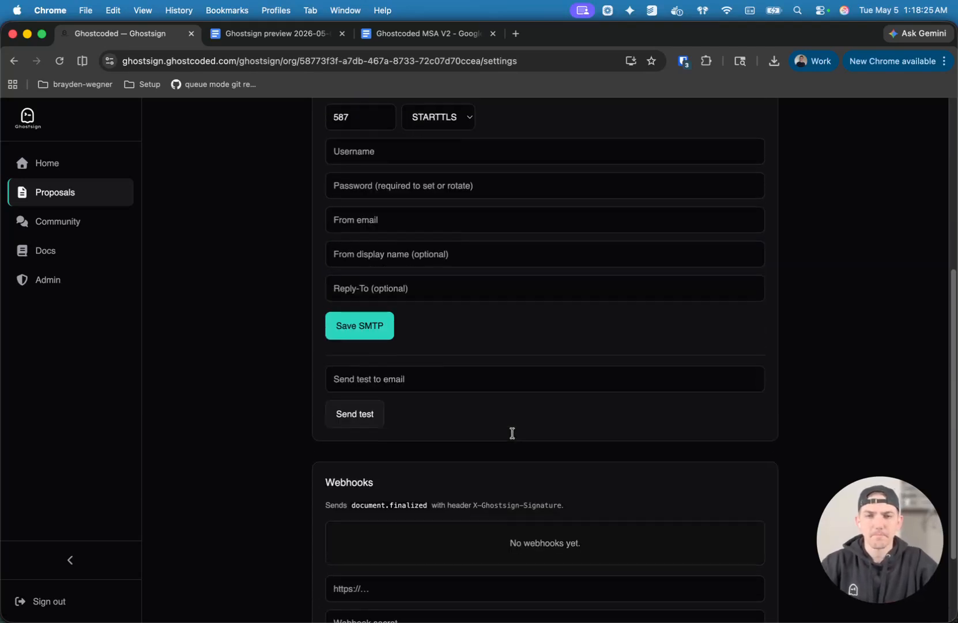
{"action": "scroll", "coordinate": [510, 426], "scroll_direction": "up", "scroll_amount": 2}
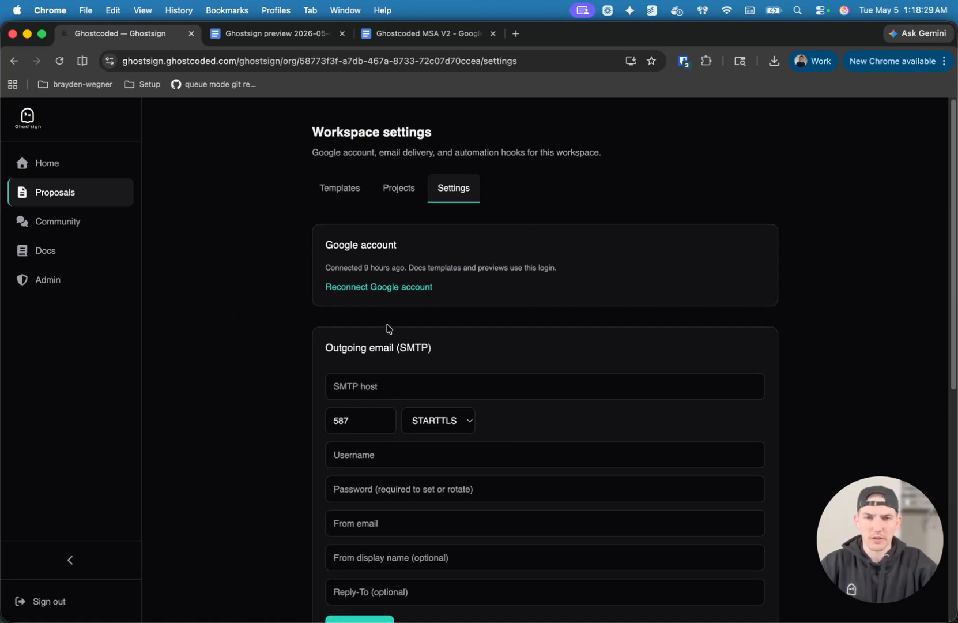
{"action": "left_click", "coordinate": [417, 34]}
{"action": "left_click", "coordinate": [146, 36]}
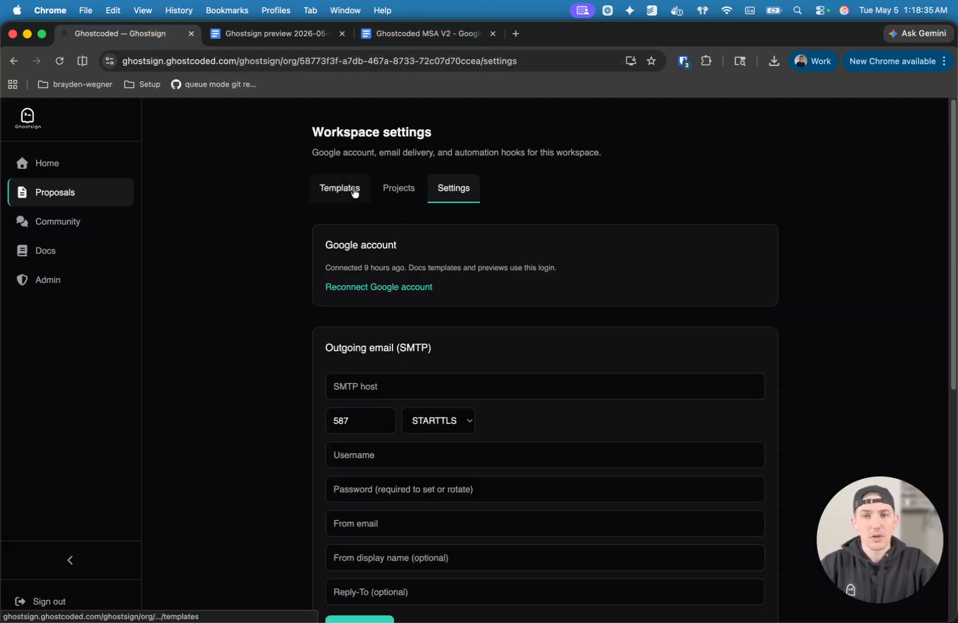
Clone the MSA project from the workspace's project list, replacing the surname in the new proposal name with "Client".
{"action": "left_click", "coordinate": [388, 188]}
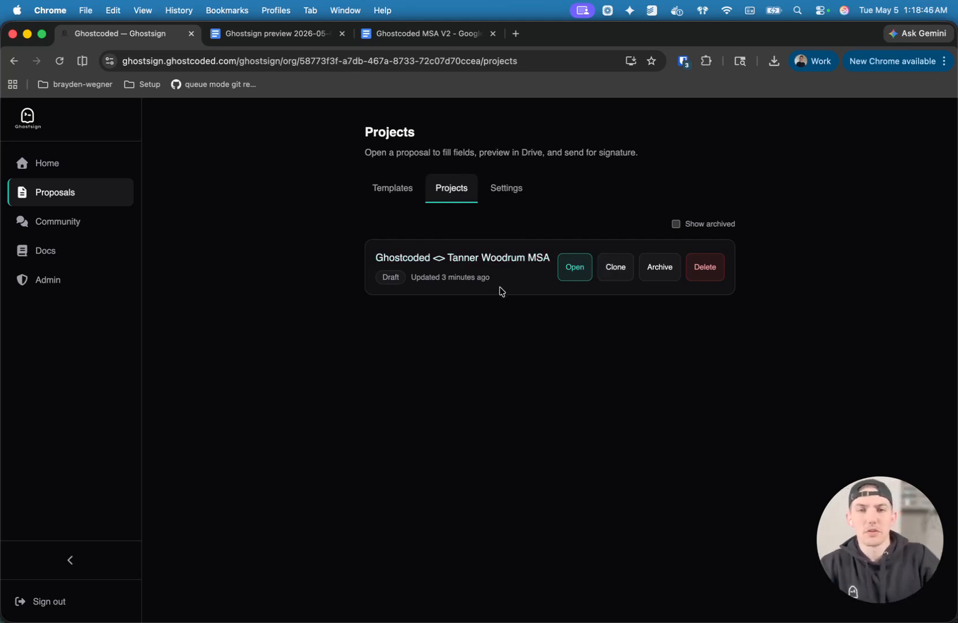
{"action": "left_click", "coordinate": [617, 271]}
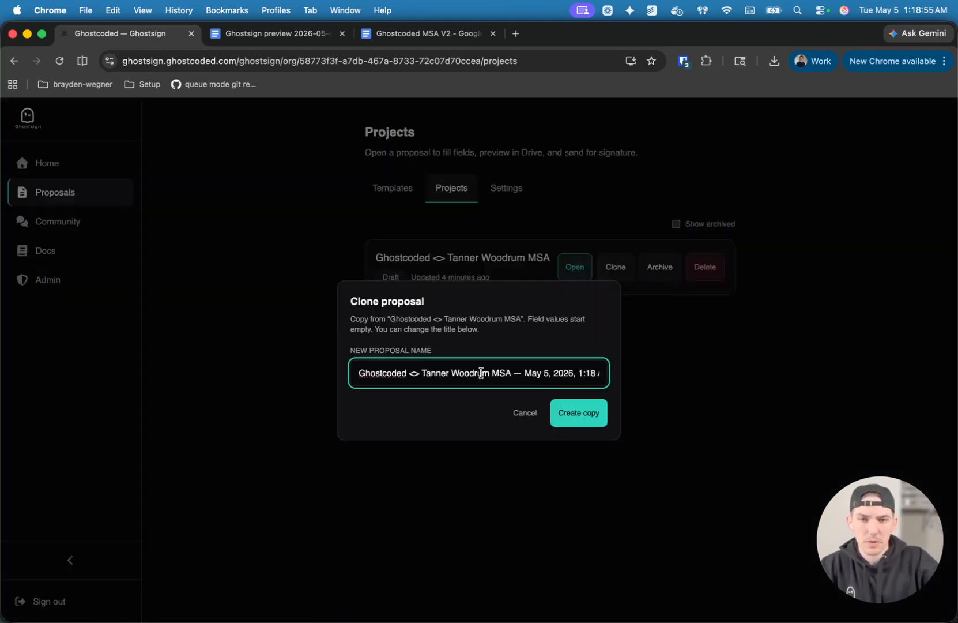
{"action": "double_click", "coordinate": [481, 373]}
{"action": "type", "text": "c"}
{"action": "key", "text": "BackSpace"}
{"action": "type", "text": "Client MSA — May 5, 2026, 1:18 AM"}
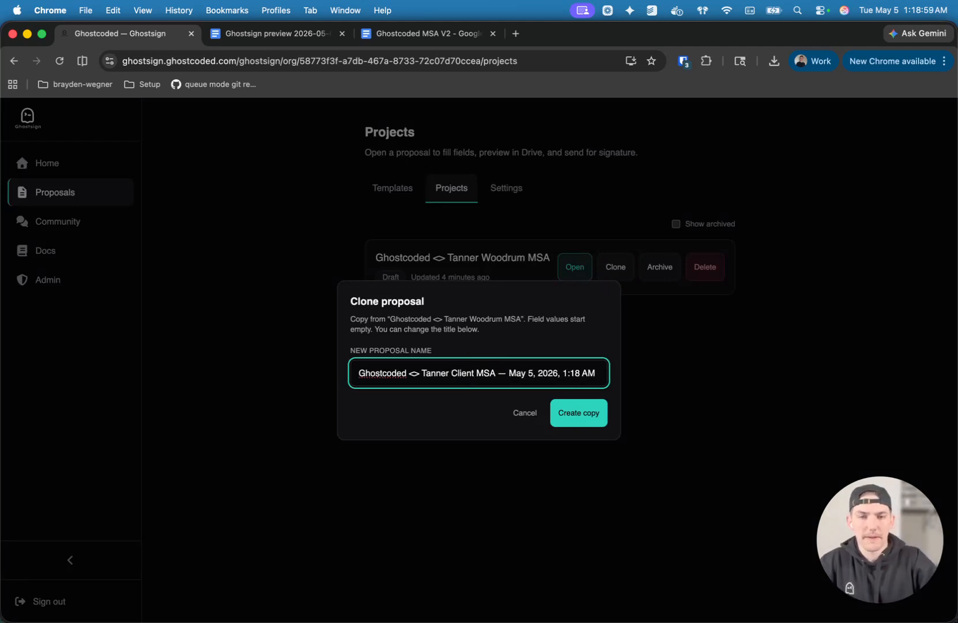
{"action": "left_click", "coordinate": [584, 422]}
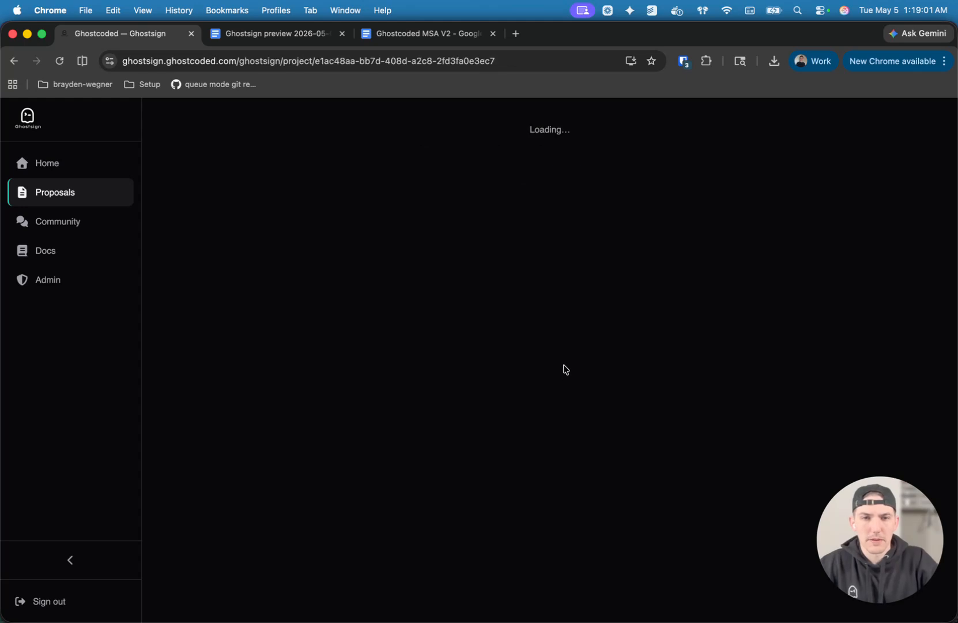
Check the cloned proposal's variables, previews and overview, and return to the project list.
{"action": "left_click", "coordinate": [441, 208]}
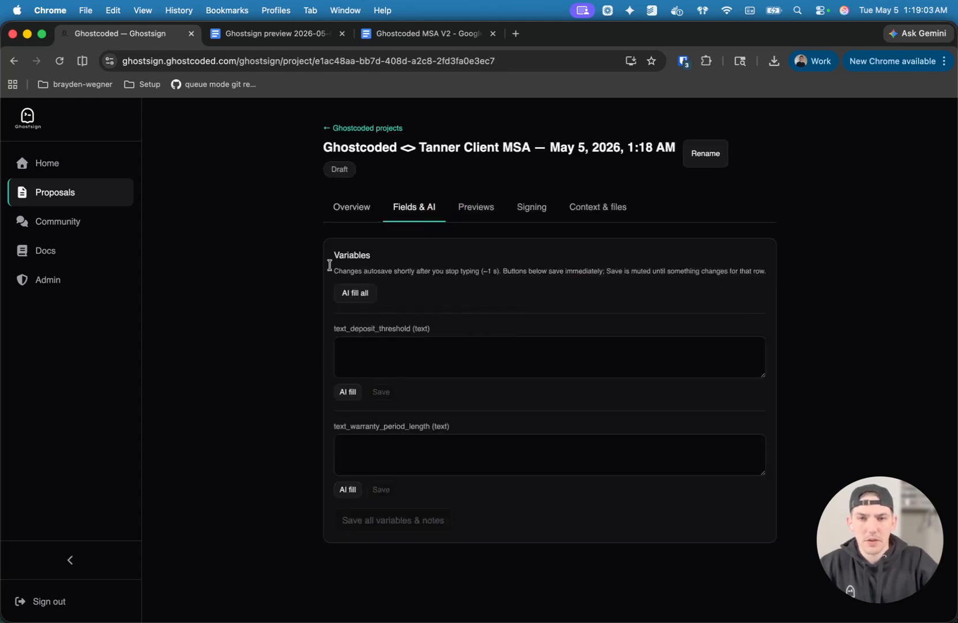
{"action": "left_click", "coordinate": [476, 207]}
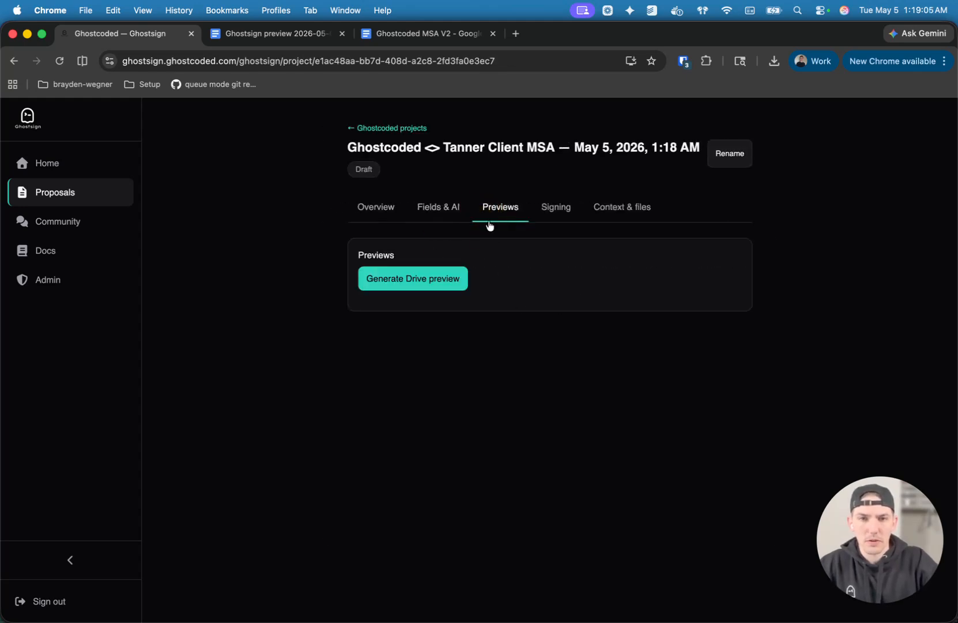
{"action": "left_click", "coordinate": [387, 128]}
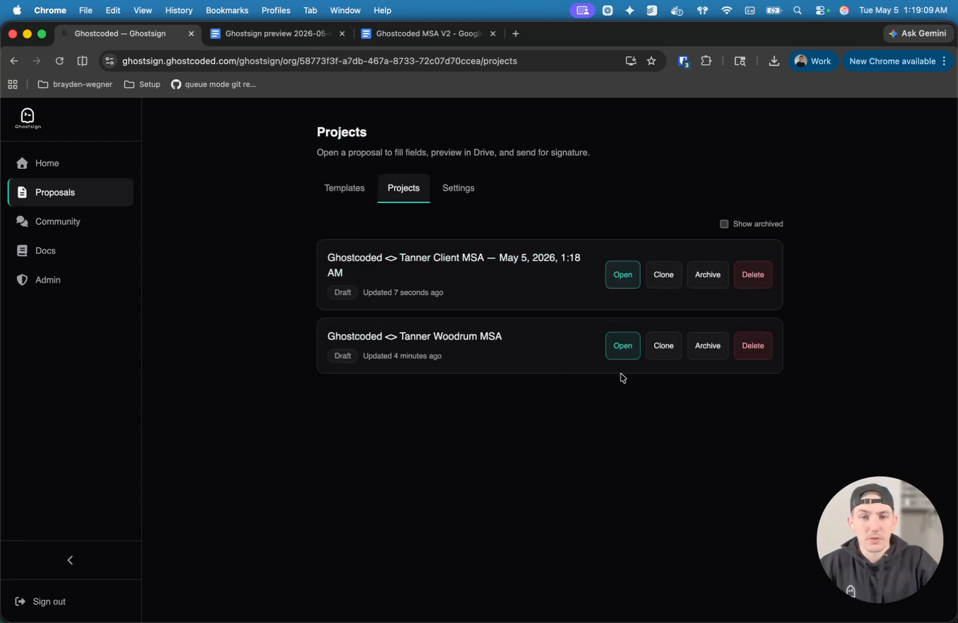
{"action": "left_click", "coordinate": [624, 286]}
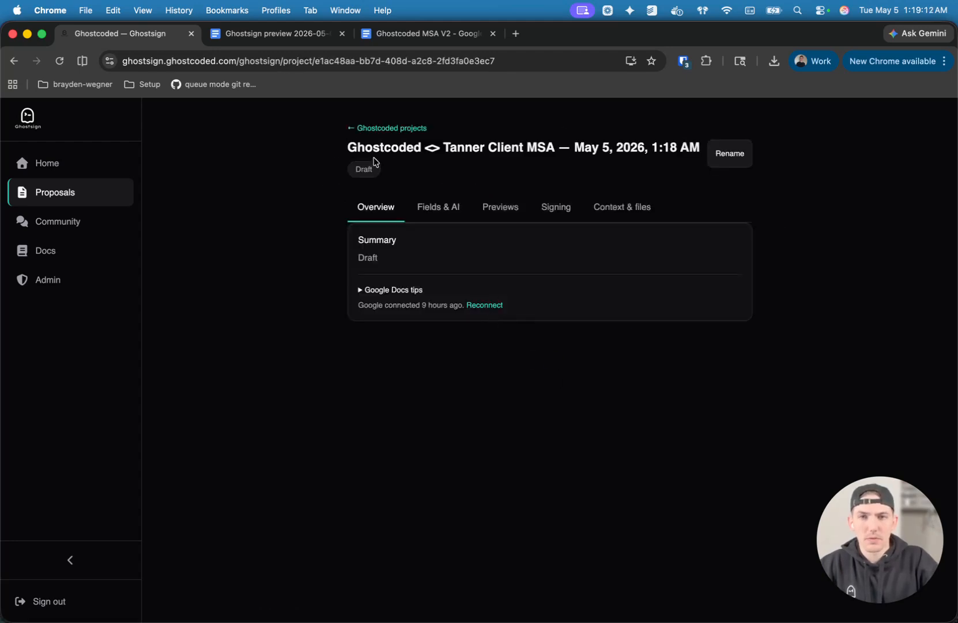
{"action": "left_click", "coordinate": [403, 129]}
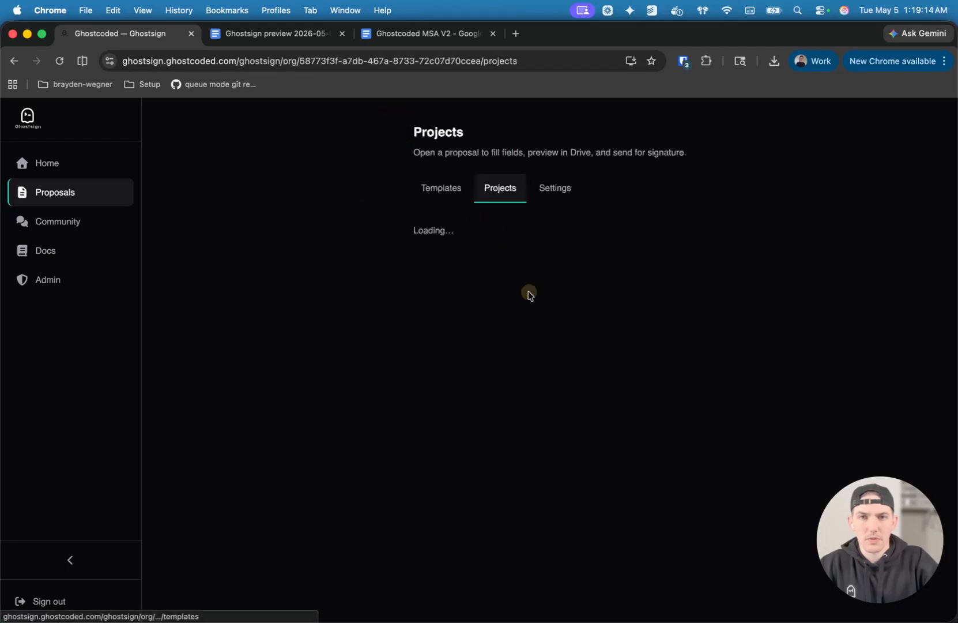
Open the original MSA project's signature assignments and try to send the document for signature over SMTP.
{"action": "left_click", "coordinate": [507, 323]}
{"action": "left_click", "coordinate": [603, 214]}
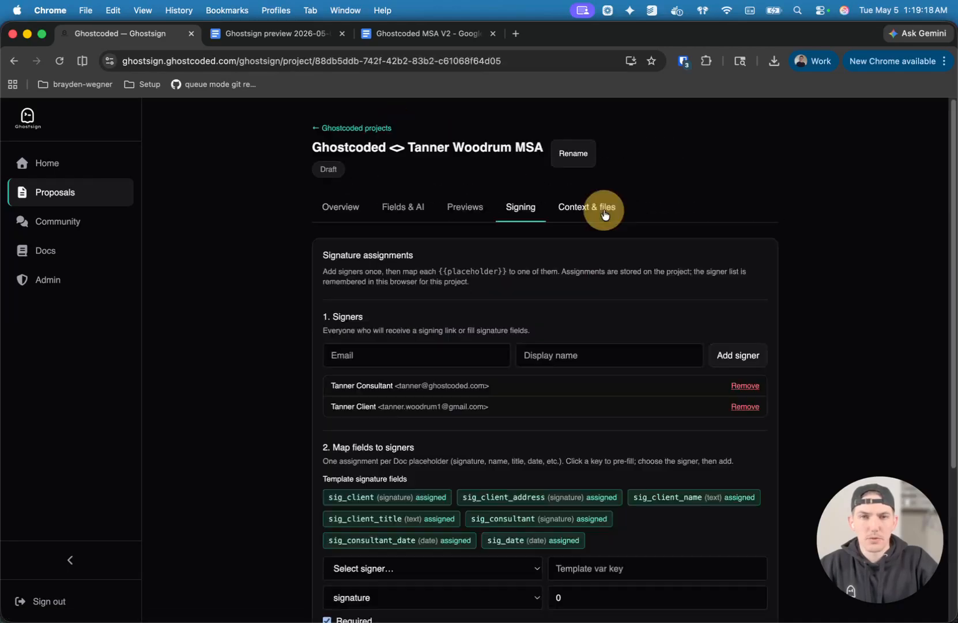
{"action": "scroll", "coordinate": [585, 427], "scroll_direction": "down", "scroll_amount": 5}
{"action": "left_click", "coordinate": [418, 580]}
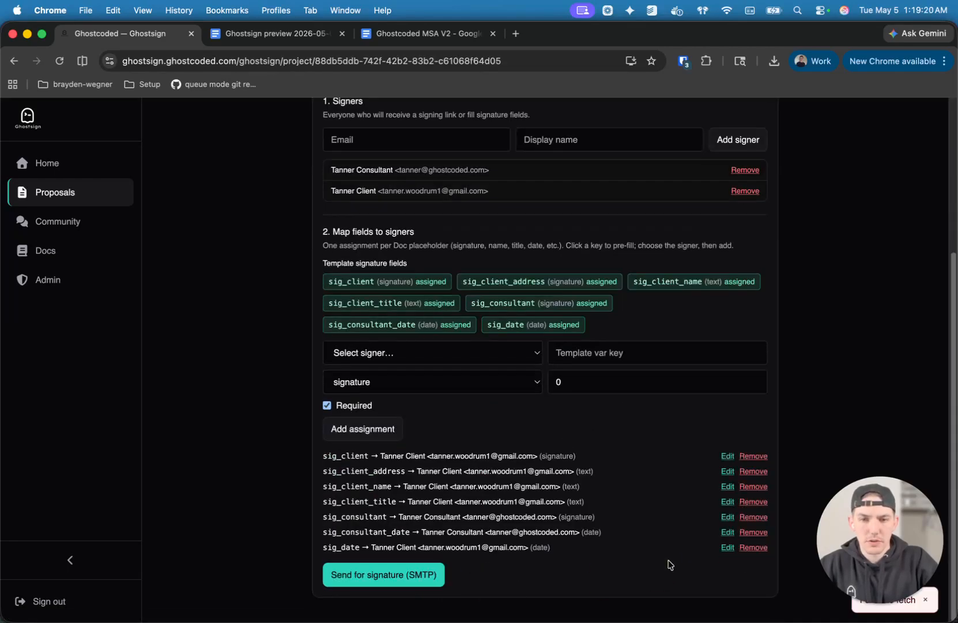
{"action": "mouse_move", "coordinate": [893, 569]}
{"action": "left_mouse_down"}
{"action": "mouse_move", "coordinate": [879, 459]}
{"action": "mouse_move", "coordinate": [893, 568]}
{"action": "left_mouse_up"}
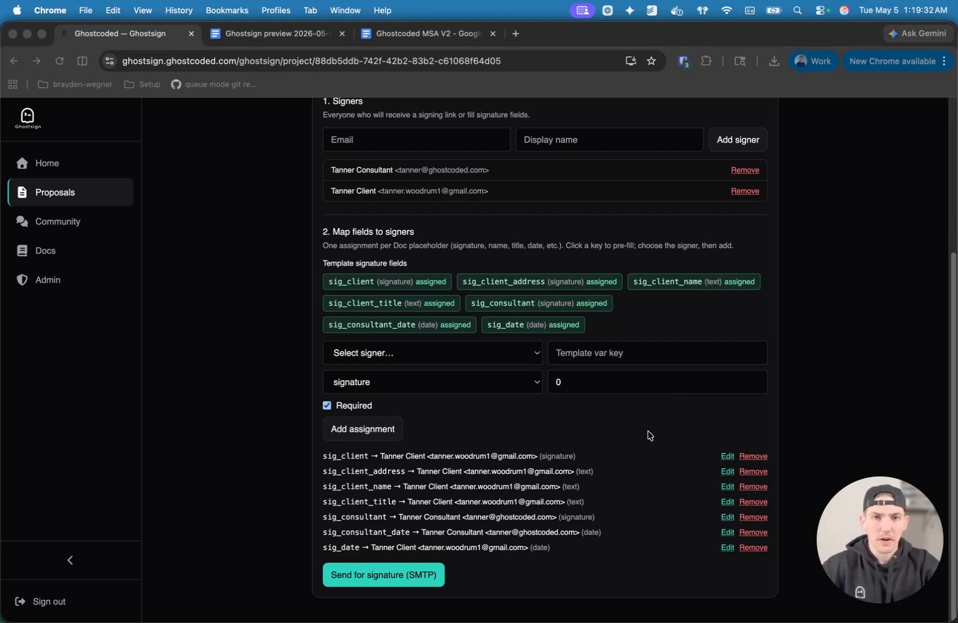
Open the community page to view its discussion threads.
{"action": "scroll", "coordinate": [618, 437], "scroll_direction": "up", "scroll_amount": 4}
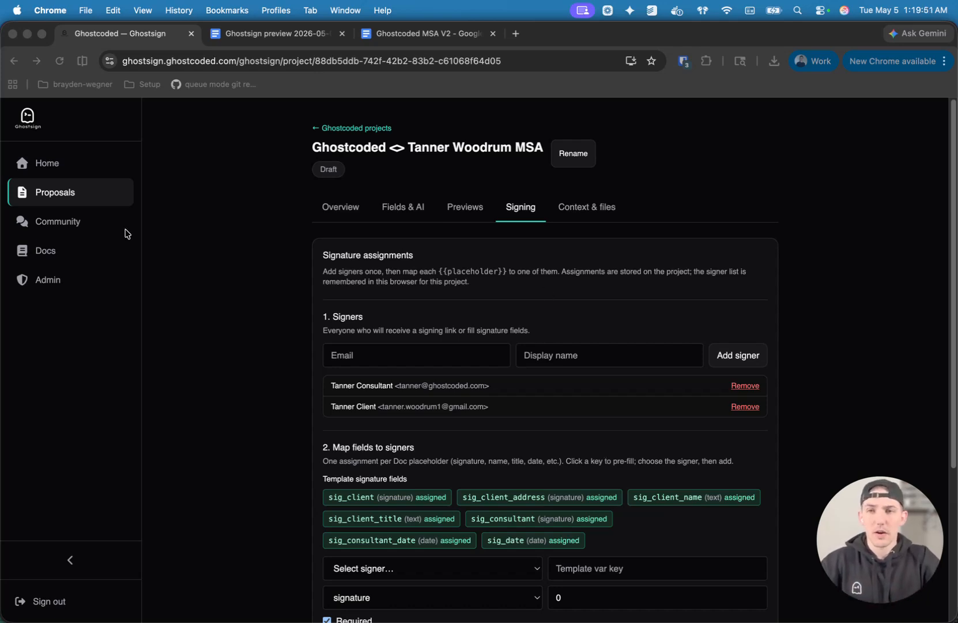
{"action": "left_click", "coordinate": [87, 227]}
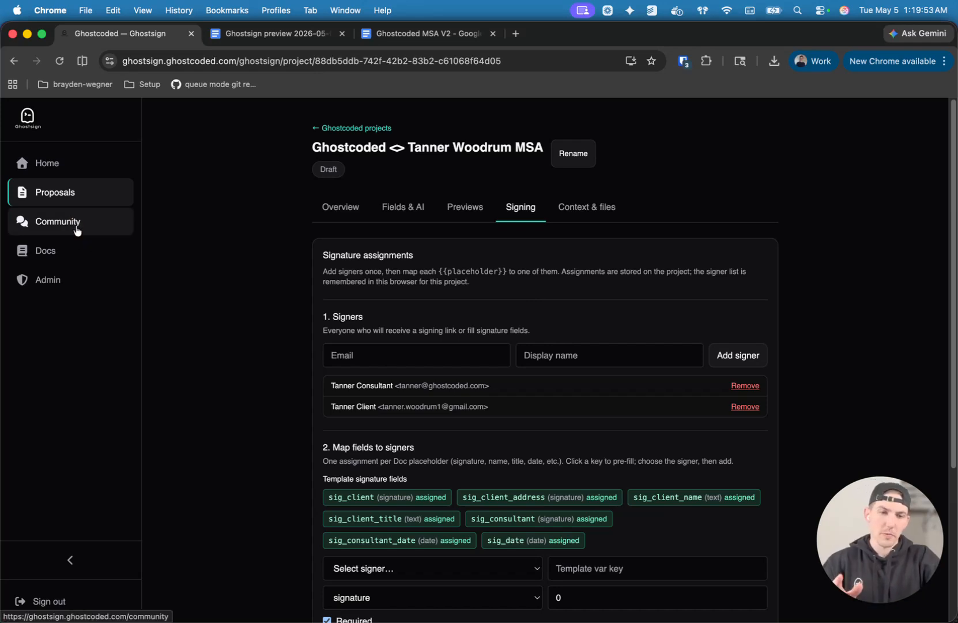
{"action": "left_click", "coordinate": [77, 230]}
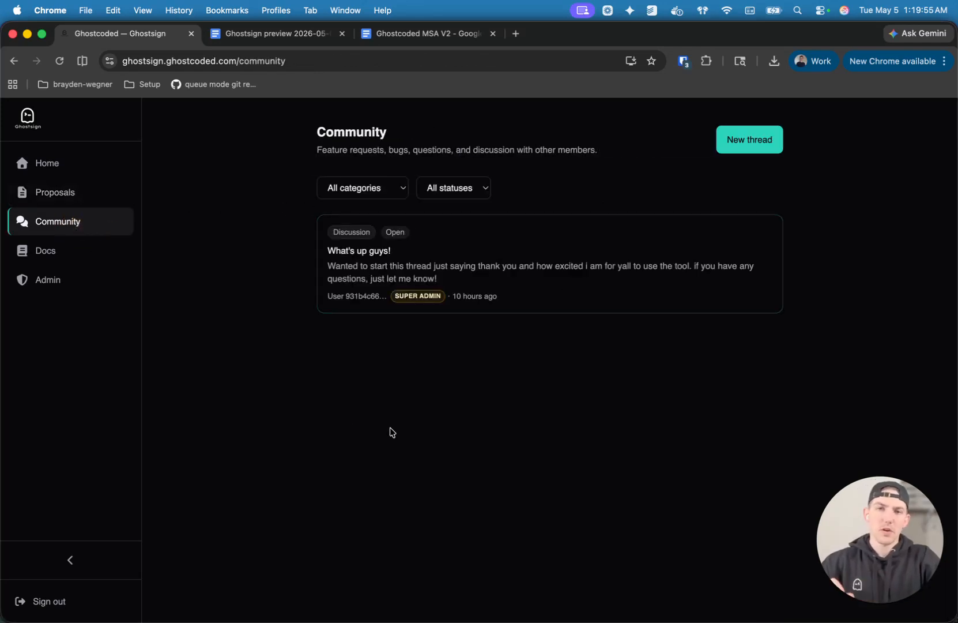